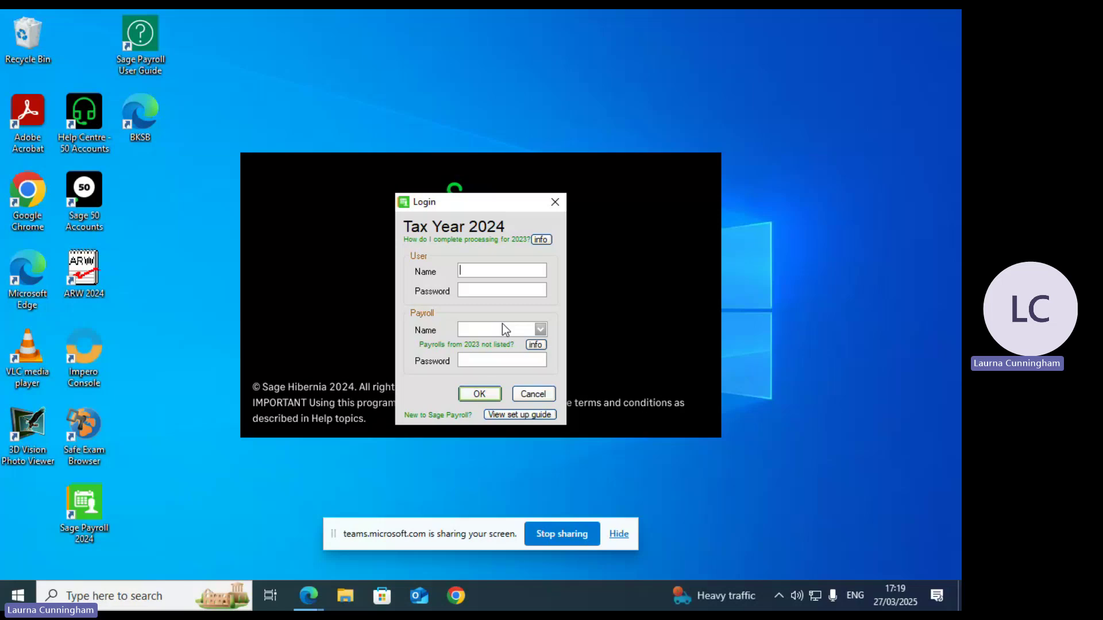
# Step: Enter the ADMIN user name and its password on the Tax Year 2024 login screen
pyautogui.write('ADMIN')
pyautogui.press('Tab')
pyautogui.write('***')
# Step: Log in as admin and open the Set up Users list from Security
pyautogui.click(472, 396)
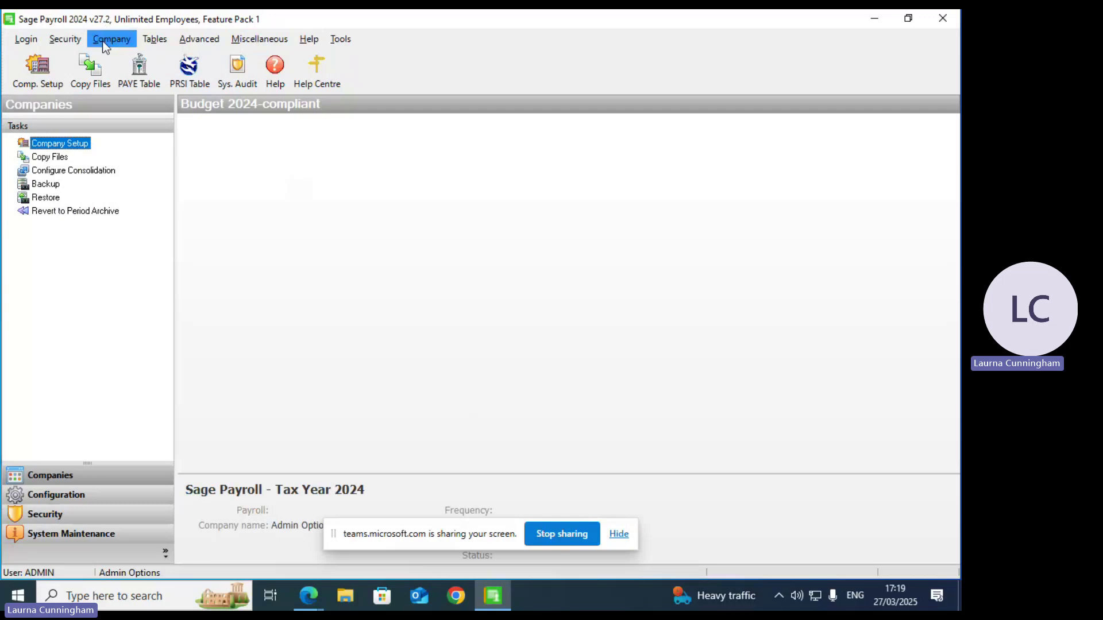
pyautogui.click(64, 39)
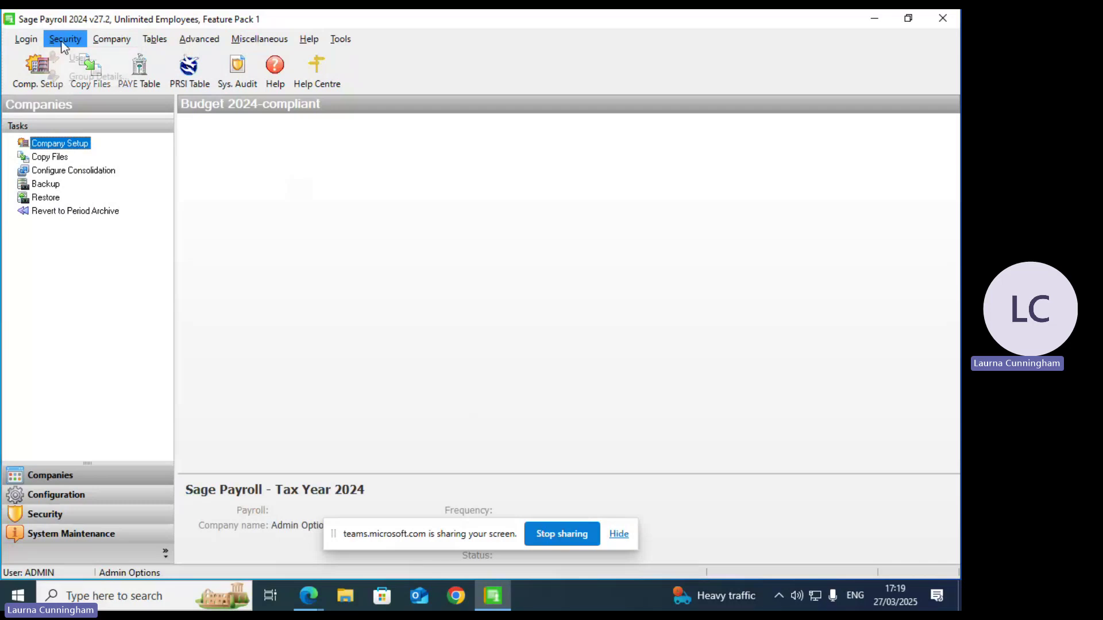
pyautogui.click(83, 59)
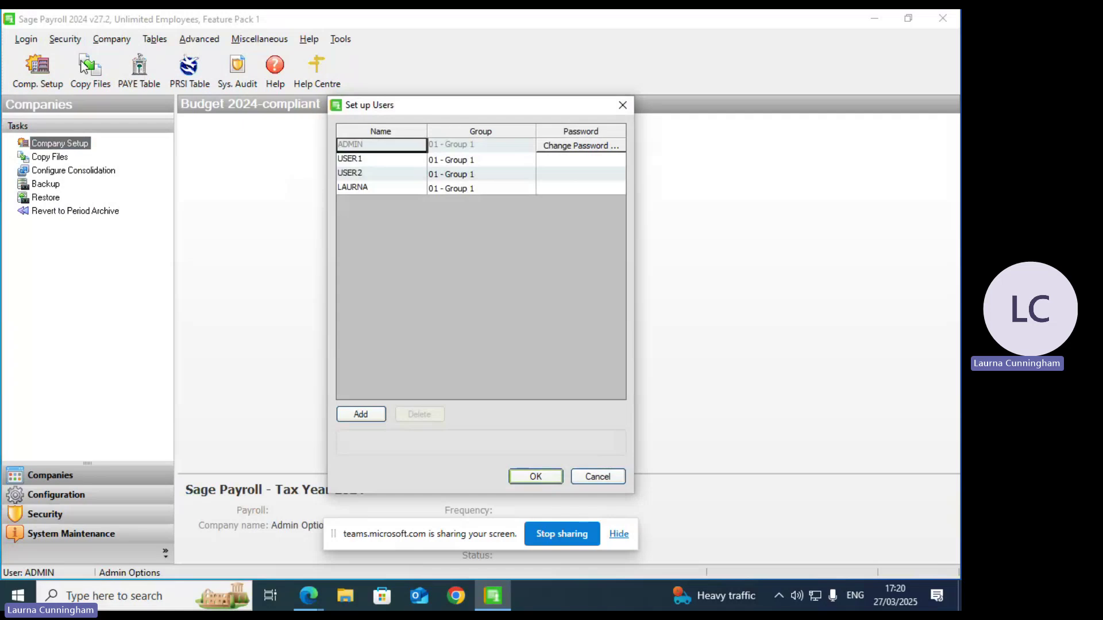
# Step: Add a new payroll user to 01 - Group 1 and open its Change Password dialog
pyautogui.click(360, 415)
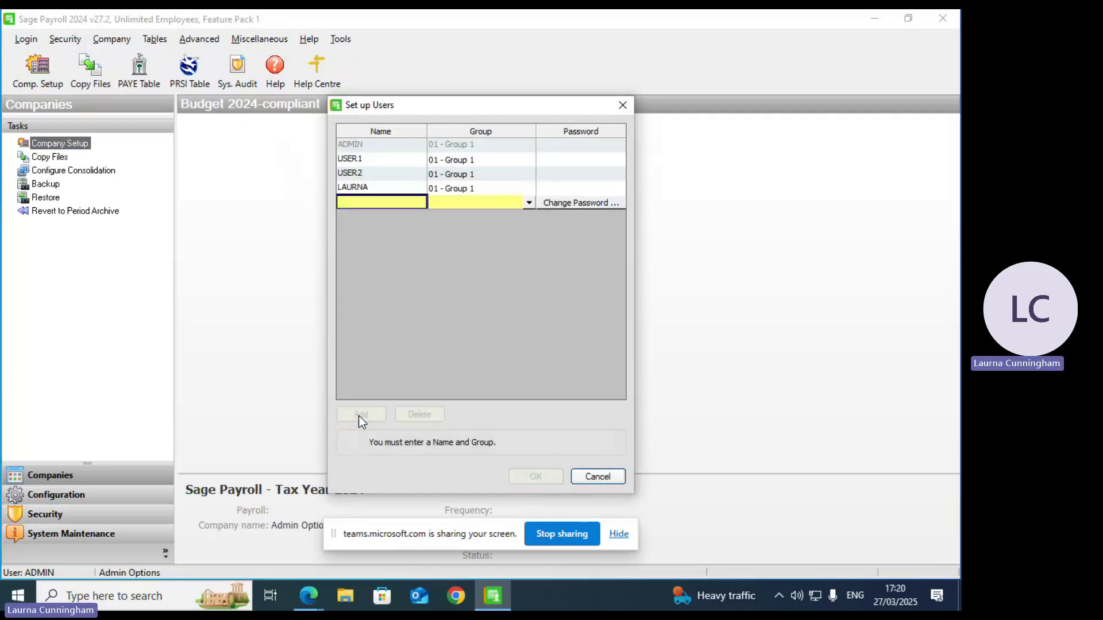
pyautogui.write('a')
pyautogui.press('BackSpace')
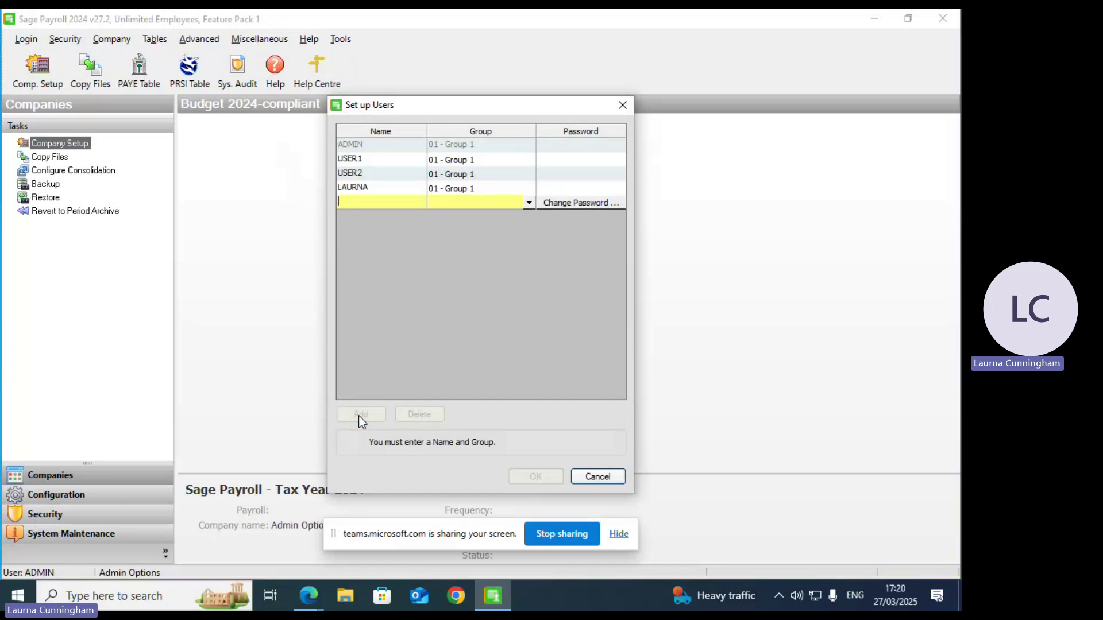
pyautogui.write('THU')
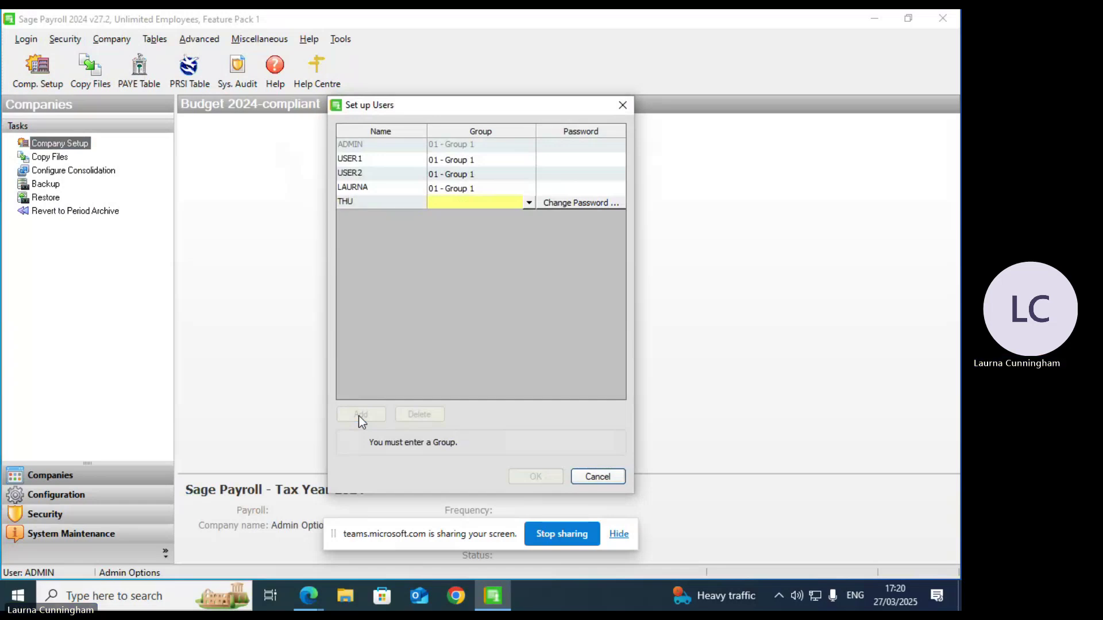
pyautogui.write('PAY')
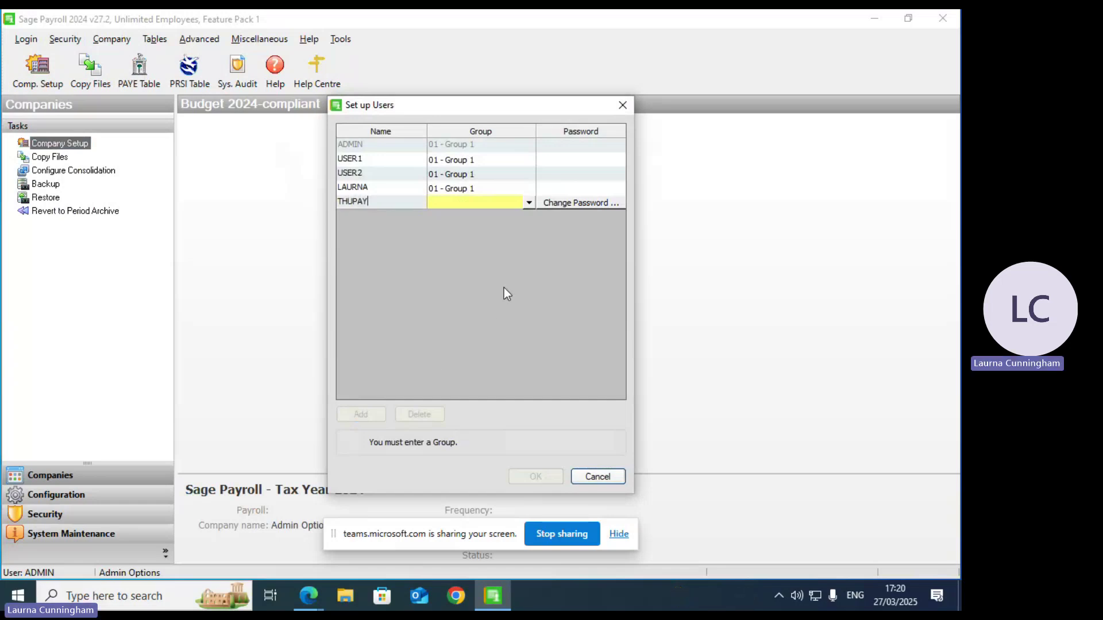
pyautogui.click(529, 203)
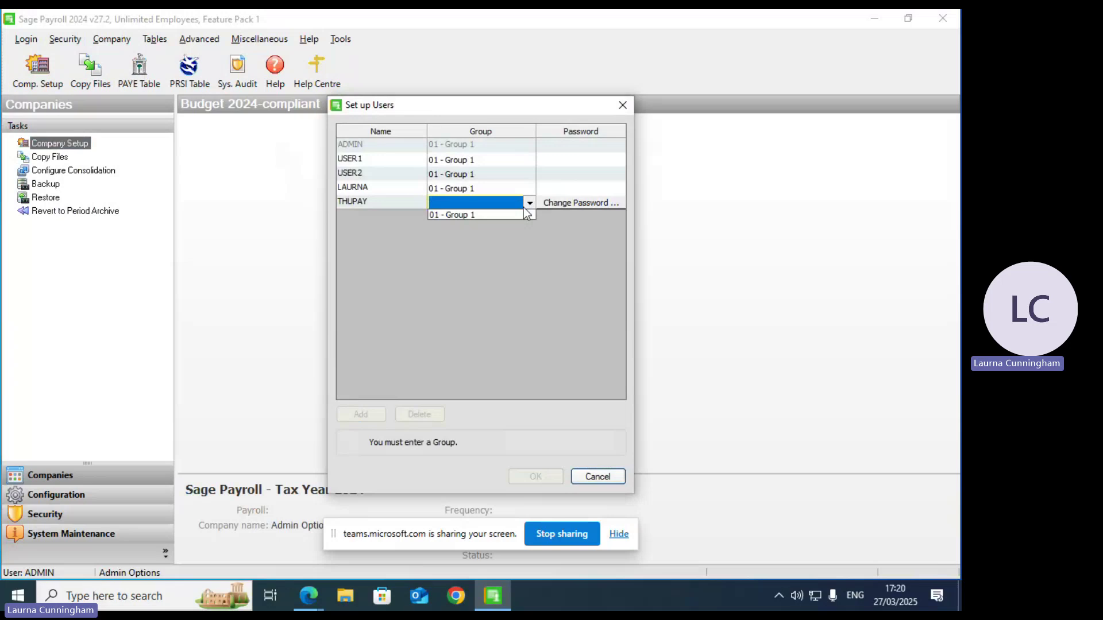
pyautogui.click(458, 216)
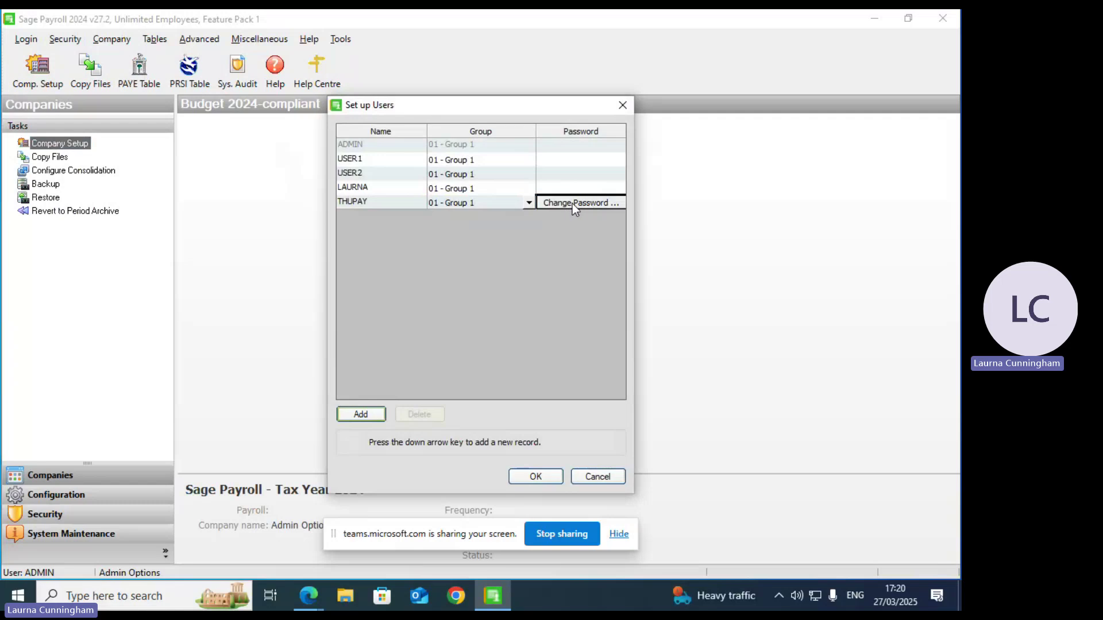
pyautogui.click(572, 203)
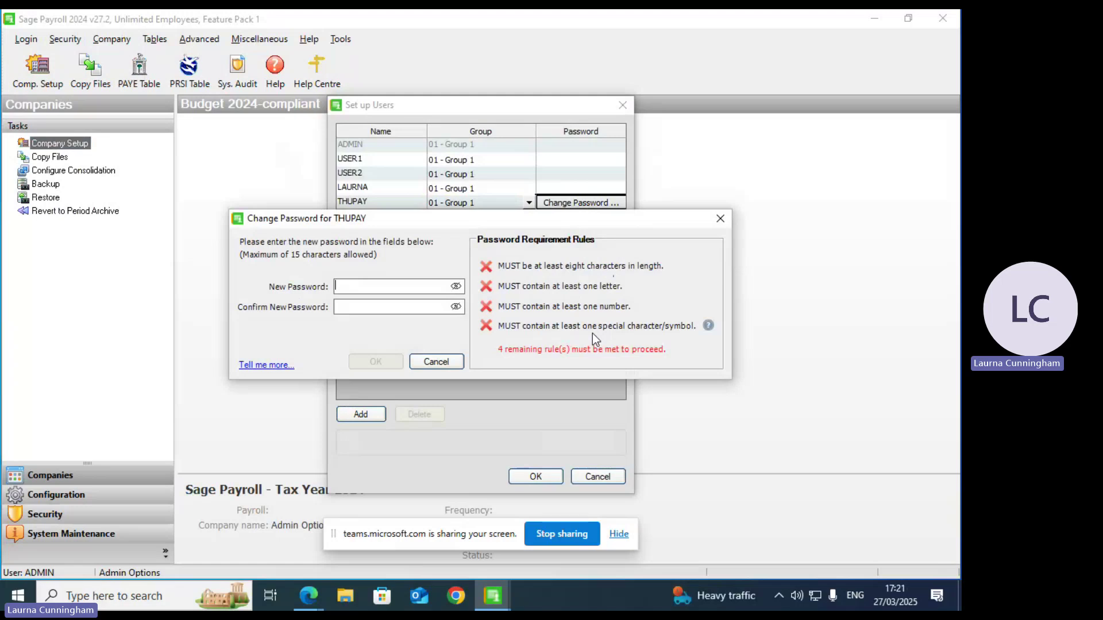
# Step: Set and confirm the new user's password, then save the user list
pyautogui.write('**********')
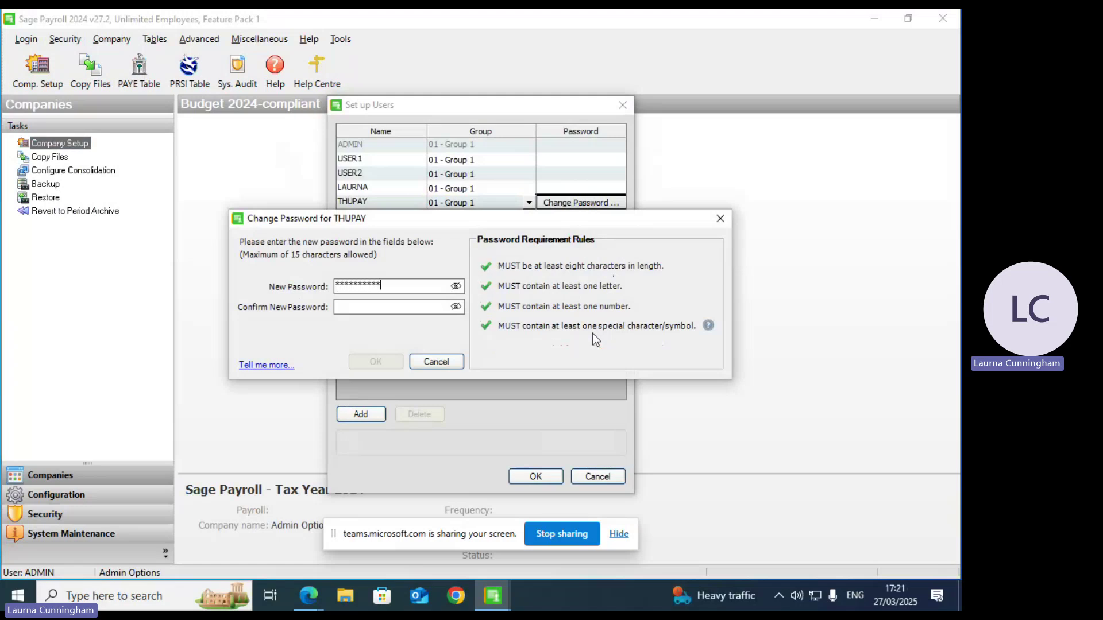
pyautogui.press('Tab')
pyautogui.write('********')
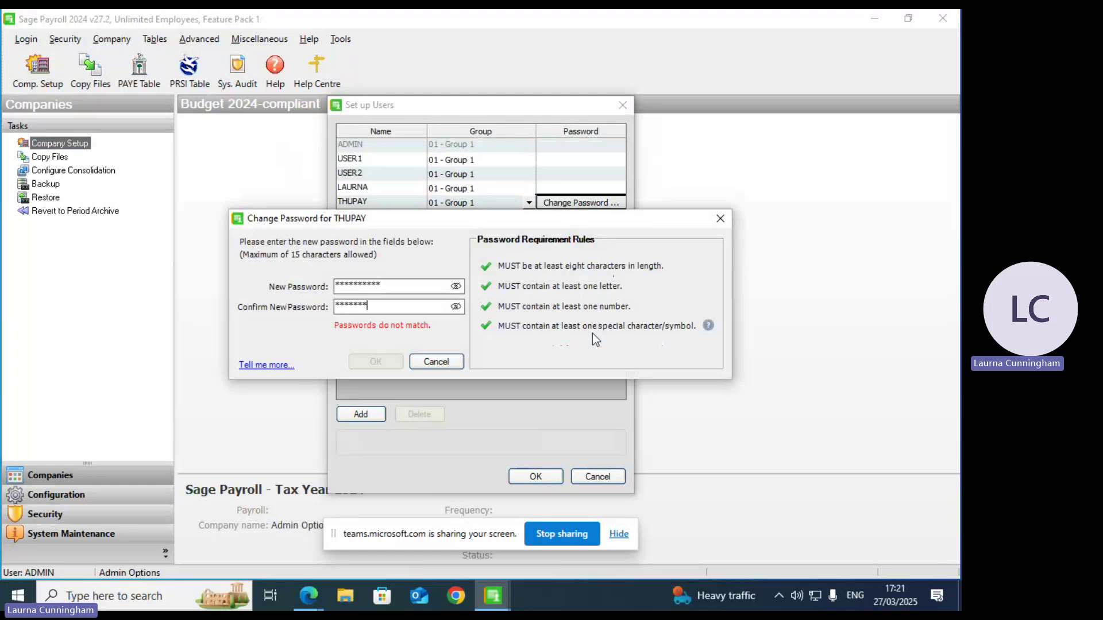
pyautogui.write('***')
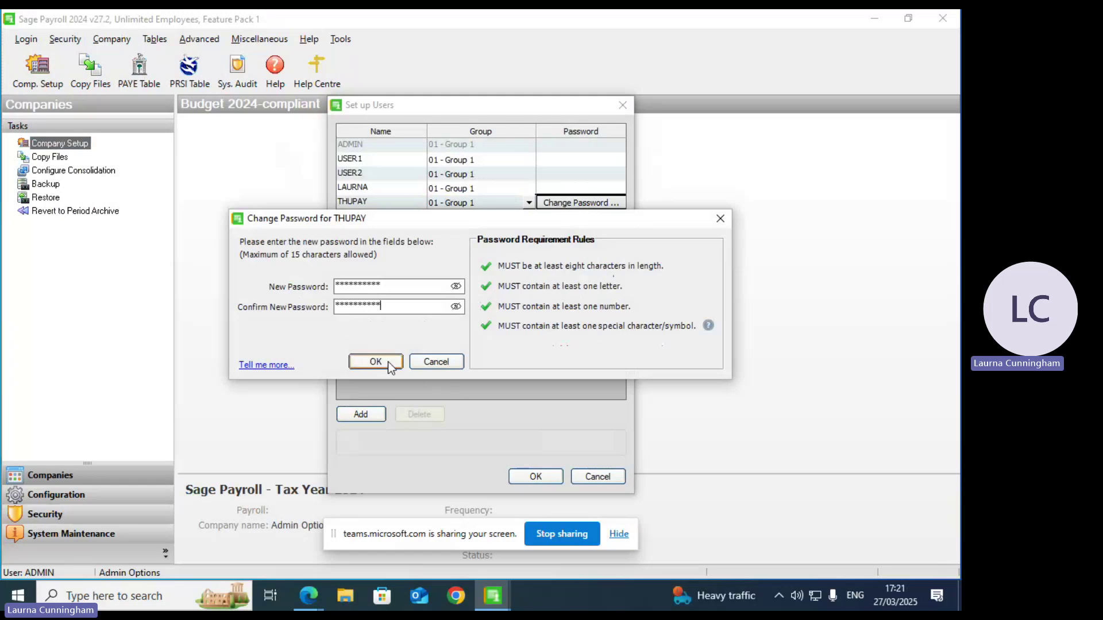
pyautogui.click(388, 361)
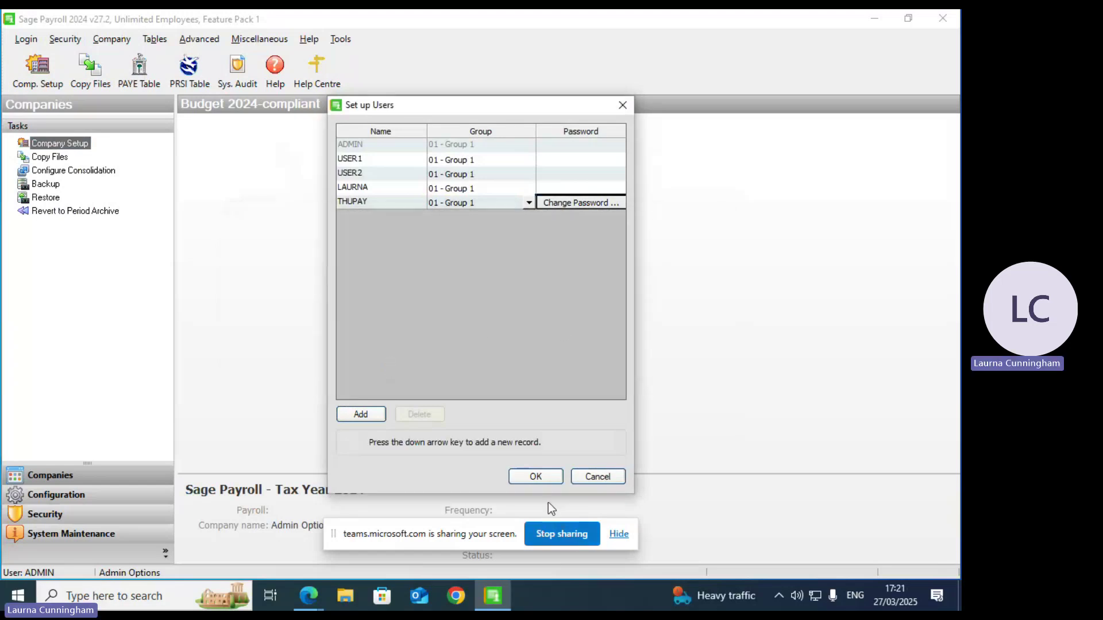
pyautogui.click(535, 478)
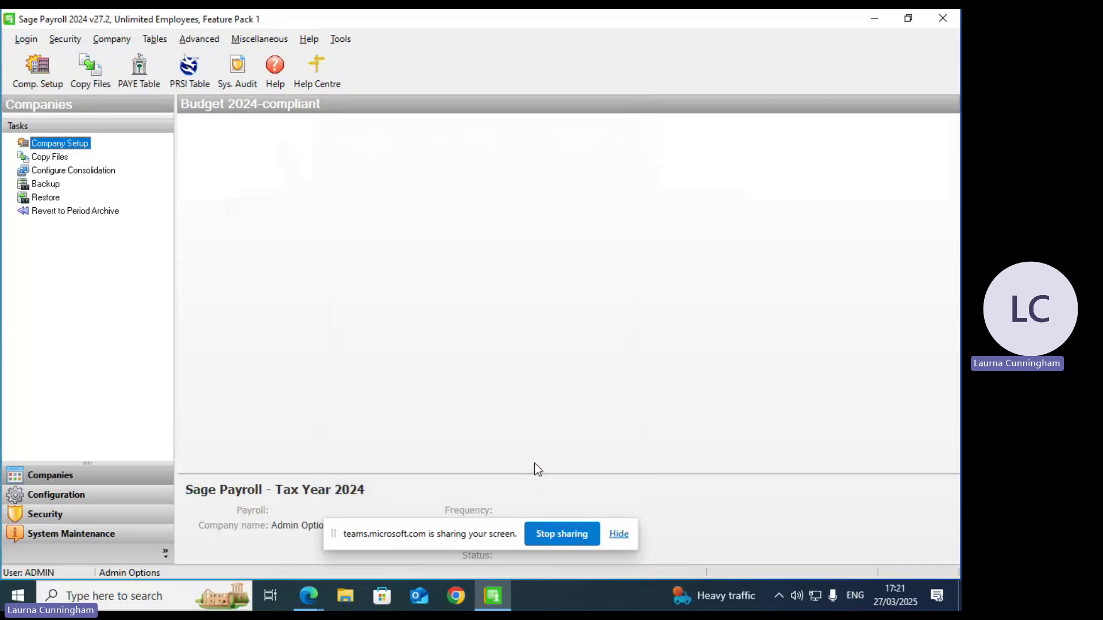
# Step: Open the Company menu
pyautogui.click(123, 40)
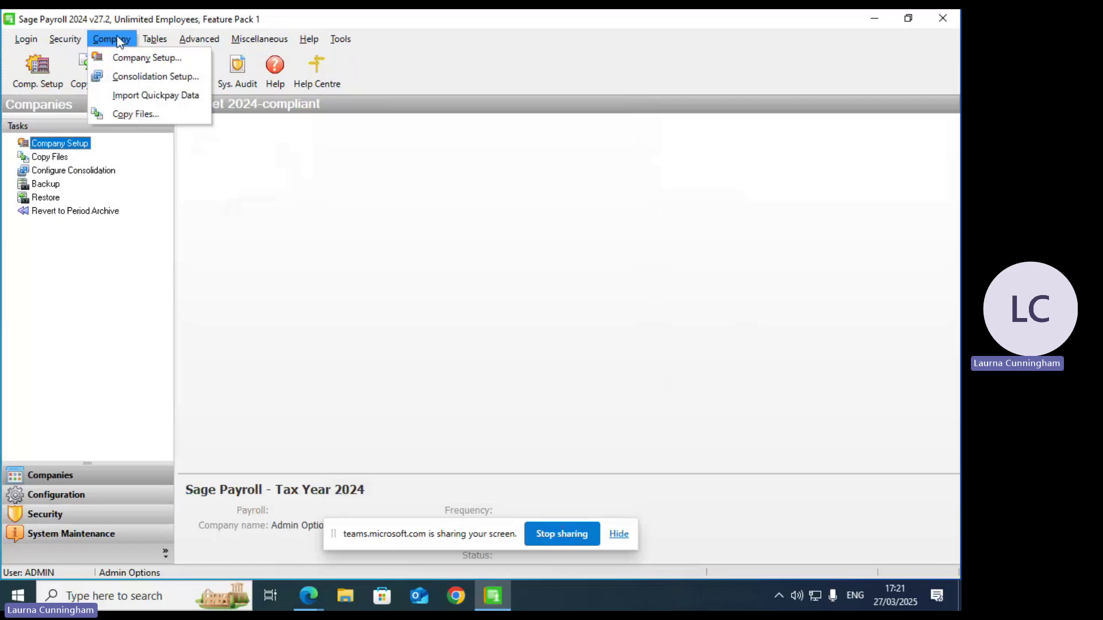
# Step: Open Company Setup, browse the existing companies and payrolls, and begin adding a company
pyautogui.click(129, 57)
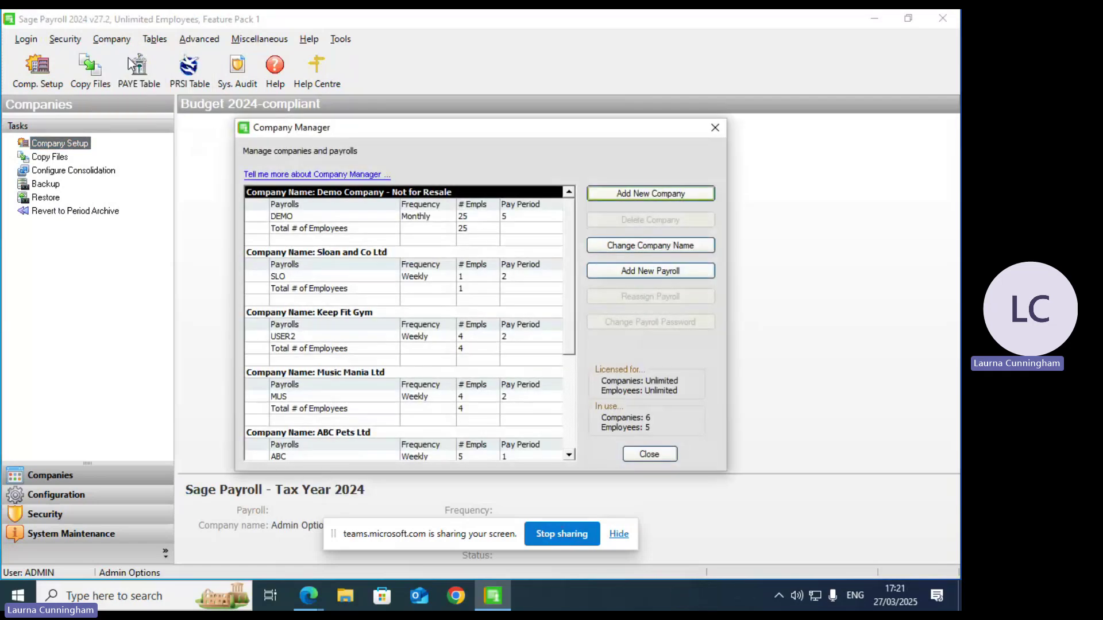
pyautogui.click(574, 379)
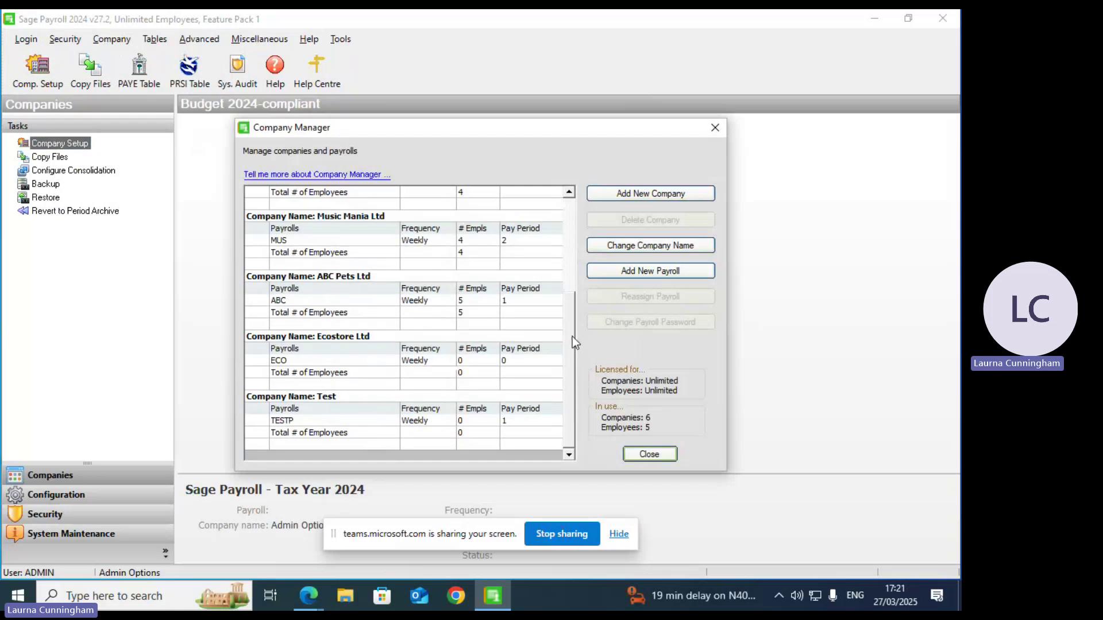
pyautogui.moveTo(572, 337); pyautogui.dragTo(572, 241)
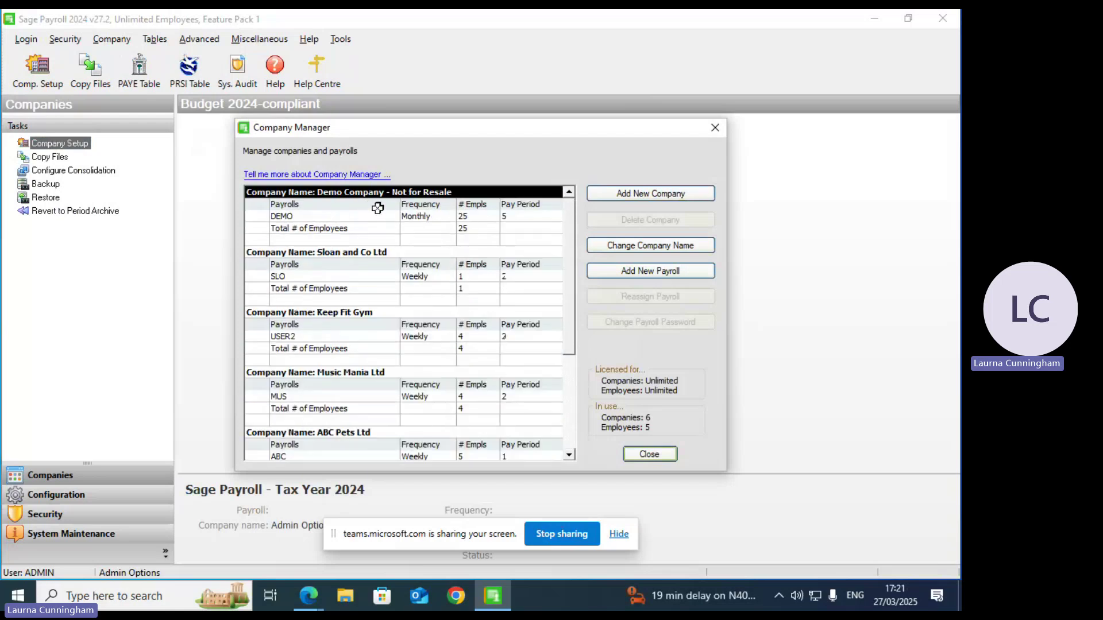
pyautogui.click(381, 265)
pyautogui.moveTo(570, 336); pyautogui.dragTo(566, 431)
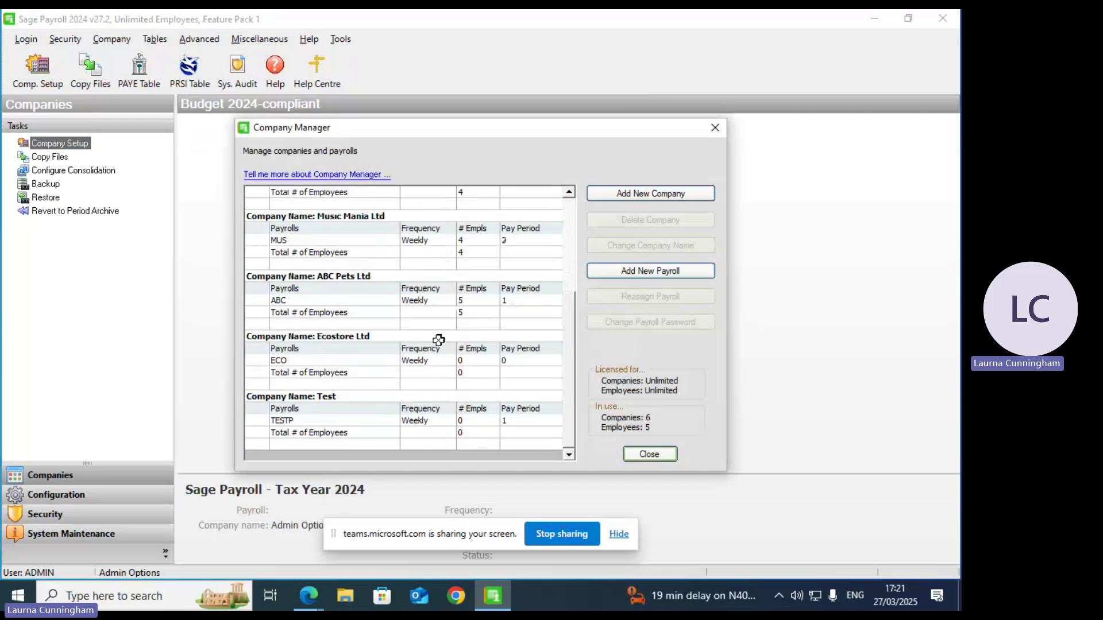
pyautogui.click(650, 195)
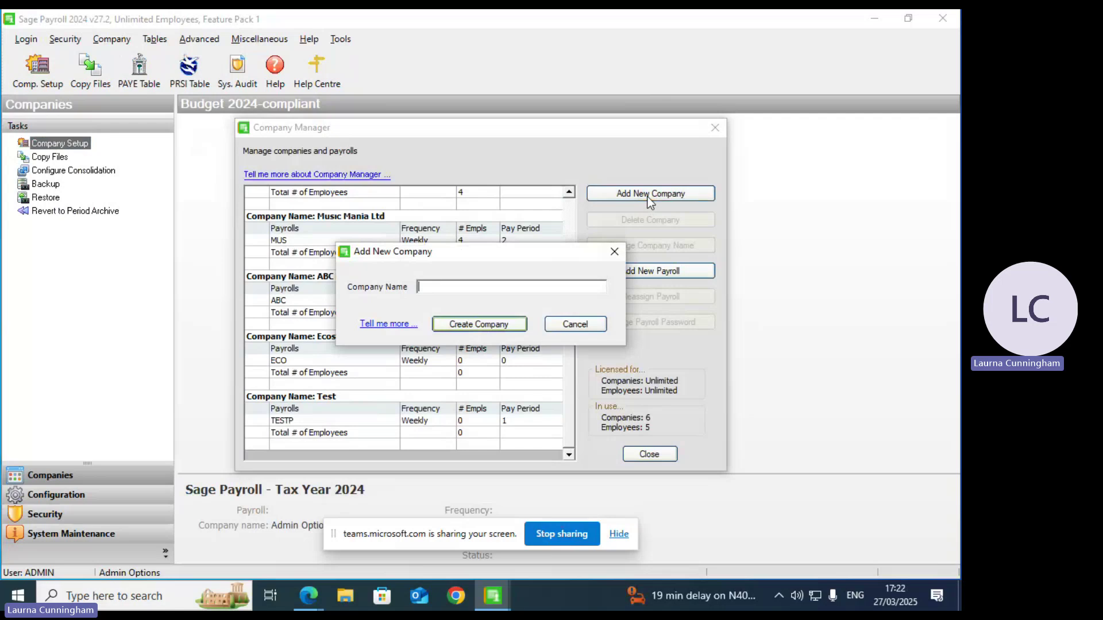
# Step: Create a new company named JDsports
pyautogui.write('JD SP')
pyautogui.press('BackSpace')
pyautogui.press('BackSpace')
pyautogui.press('BackSpace')
pyautogui.write('sports')
pyautogui.click(478, 327)
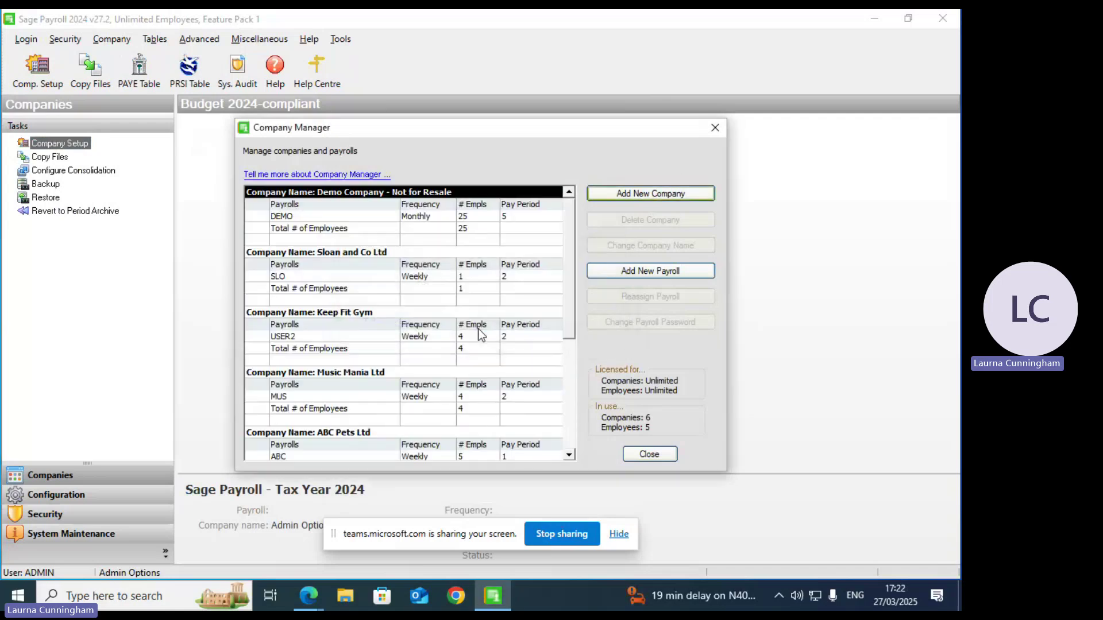
# Step: Select JDsports in Company Manager and start a new payroll for it
pyautogui.scroll(-5, 565, 423)
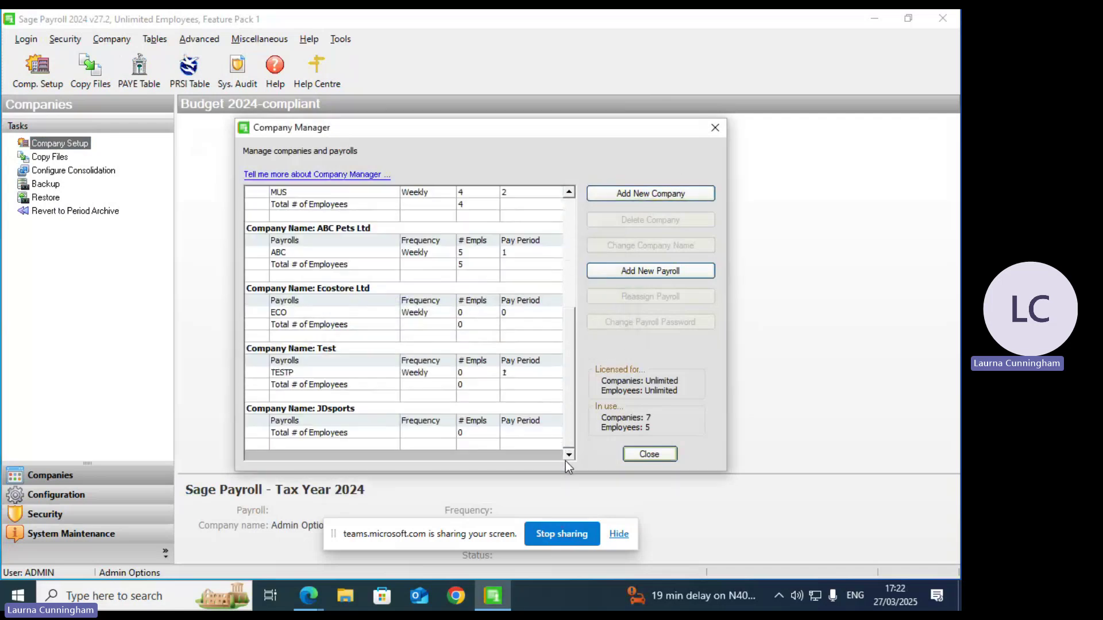
pyautogui.click(310, 409)
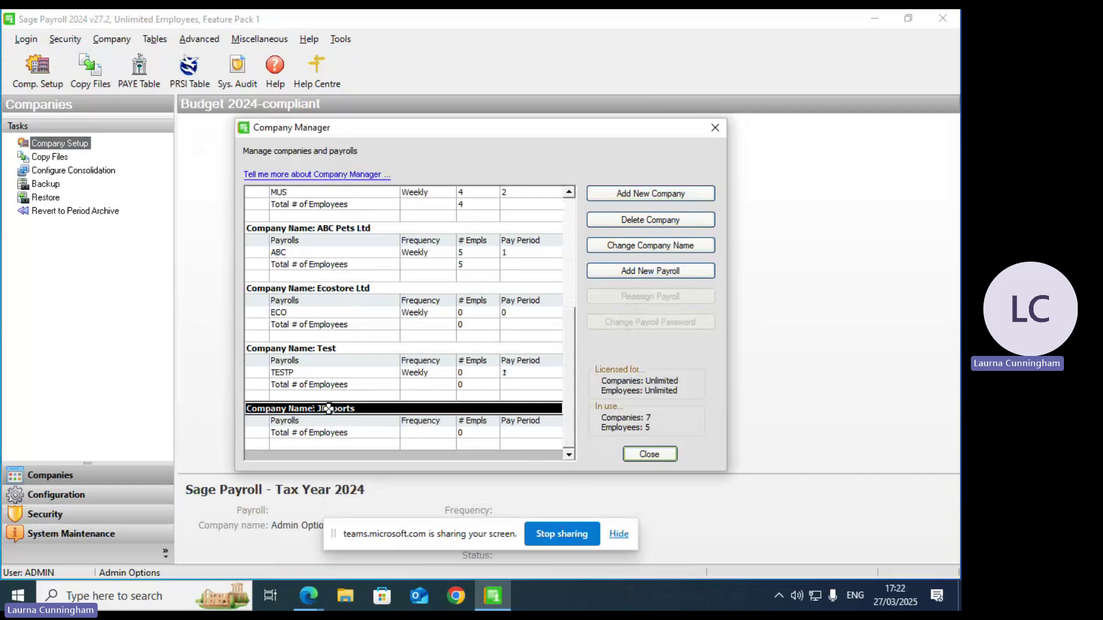
pyautogui.click(626, 276)
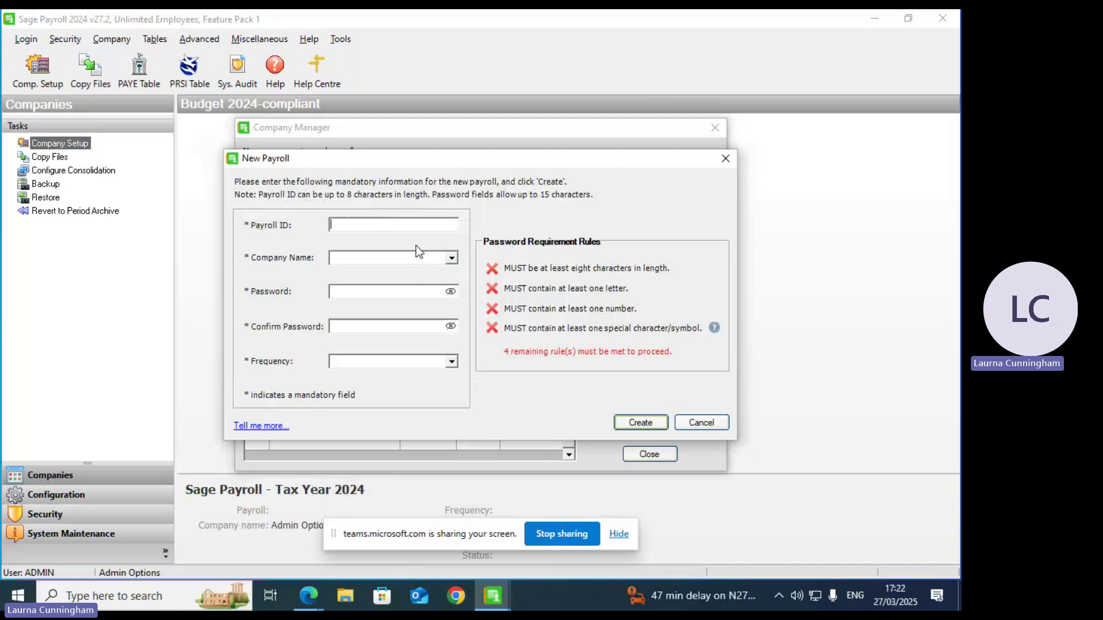
# Step: Give the new payroll the ID JDSPORTW and assign it to company JDsports
pyautogui.write('JDSPORTS')
pyautogui.press('BackSpace')
pyautogui.write('W')
pyautogui.press('Tab')
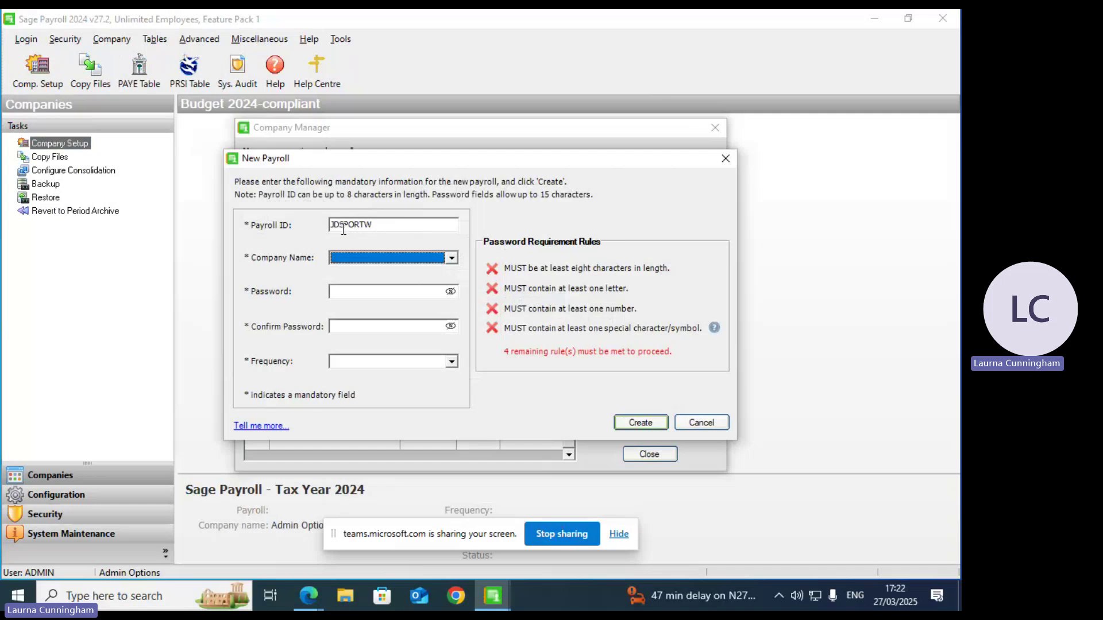
pyautogui.moveTo(344, 226); pyautogui.dragTo(339, 226)
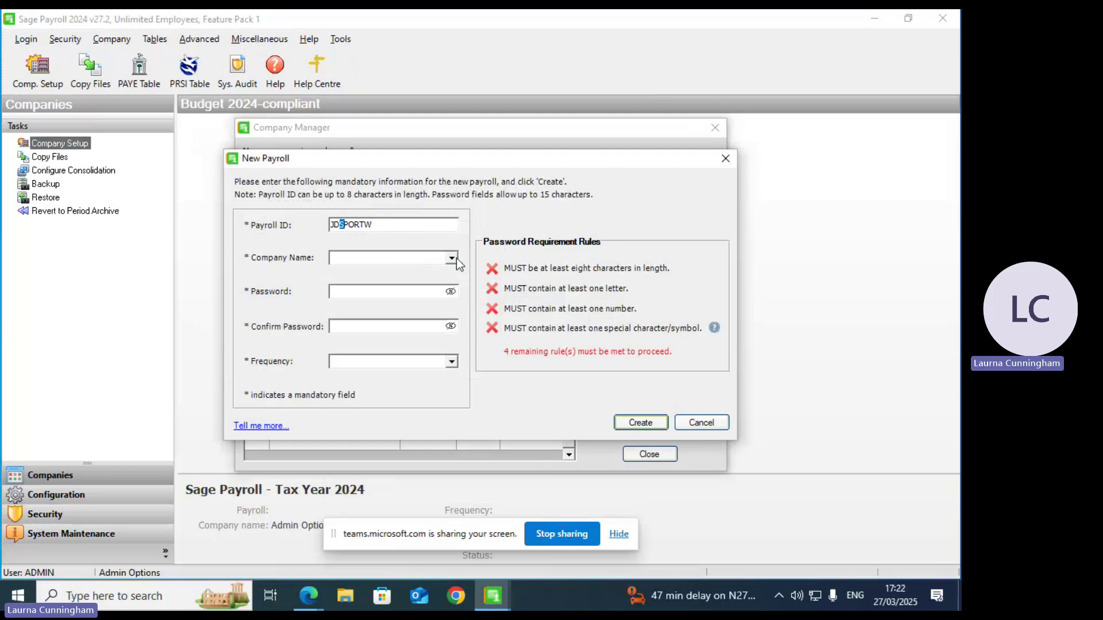
pyautogui.click(405, 261)
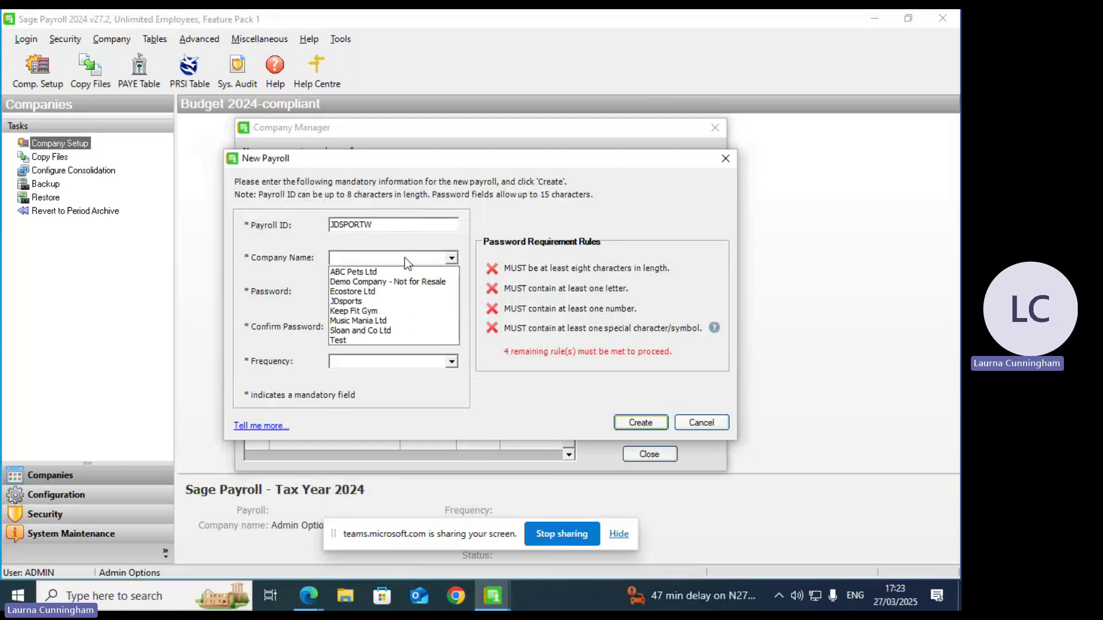
pyautogui.click(347, 304)
# Step: Enter and confirm the payroll password and set the pay frequency to Weekly
pyautogui.click(349, 292)
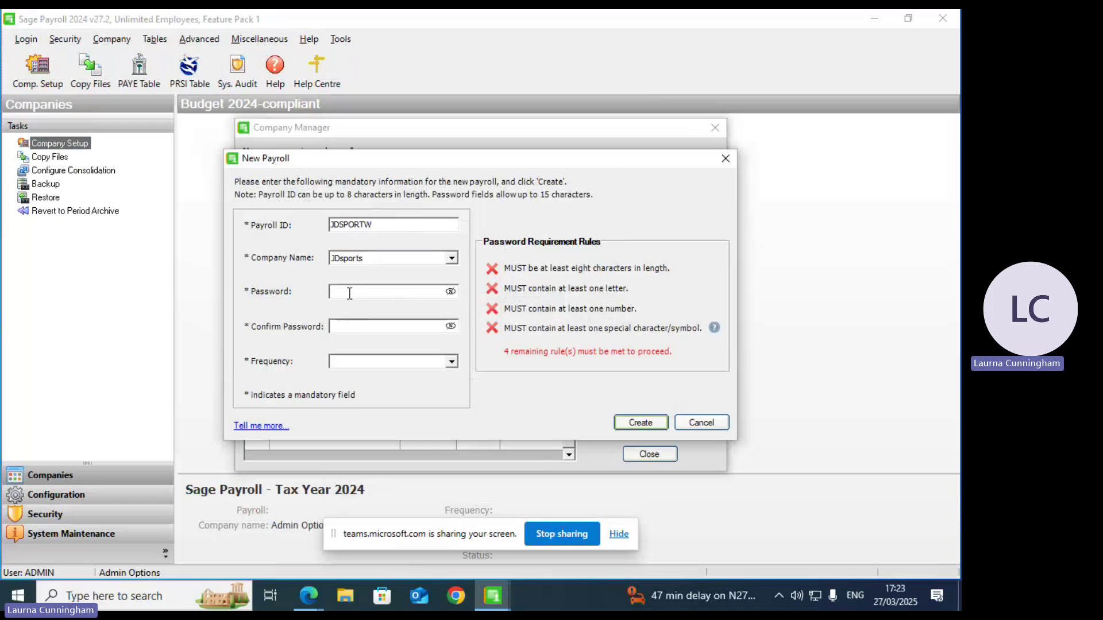
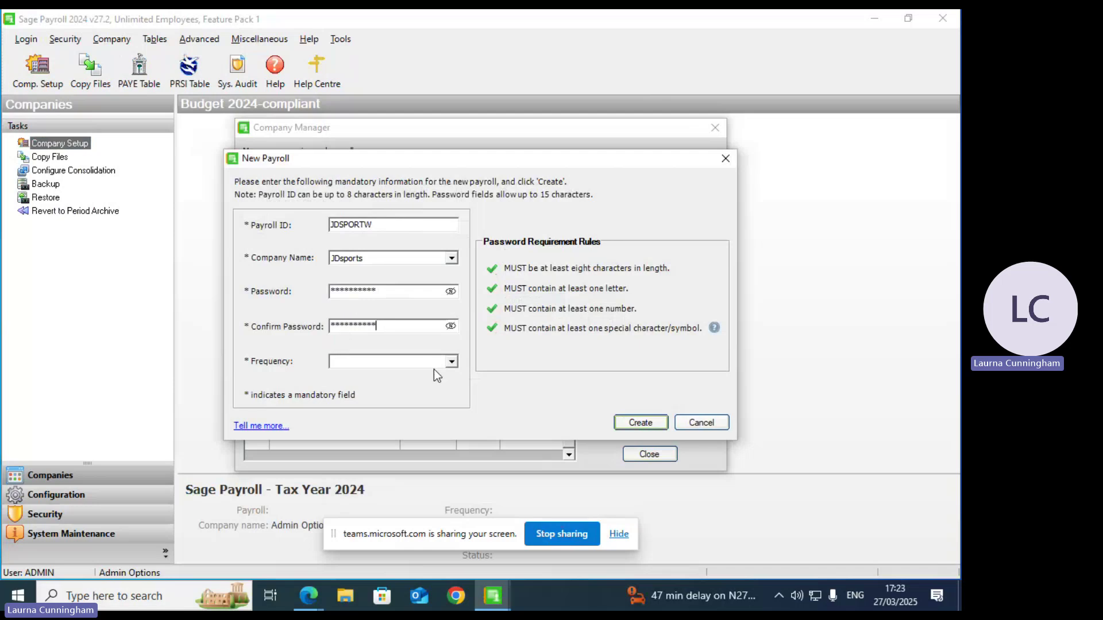
pyautogui.click(422, 363)
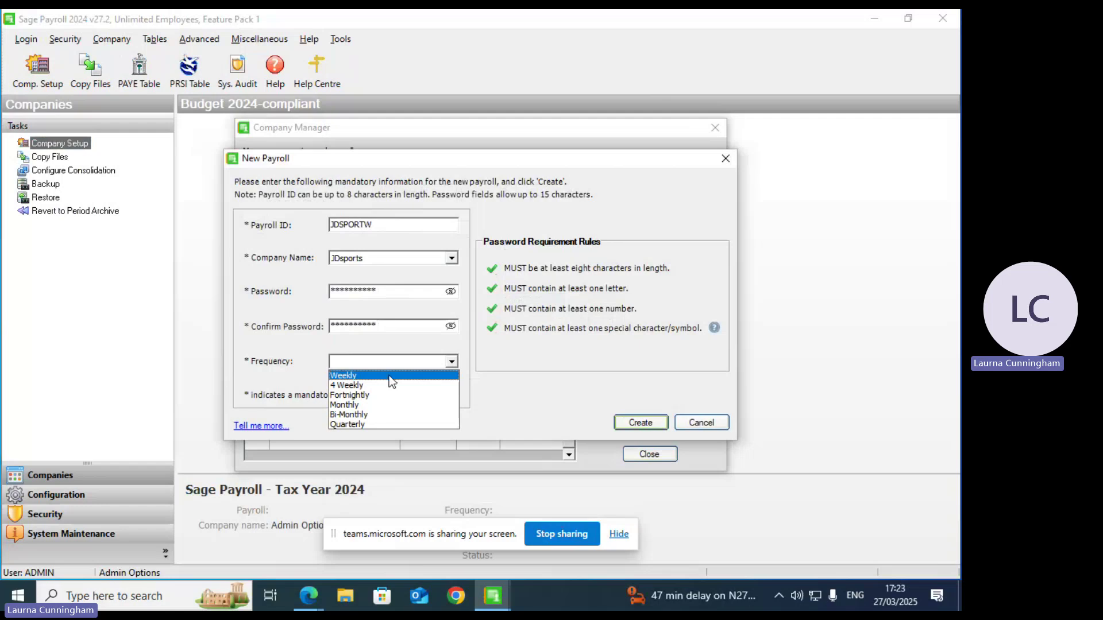
pyautogui.click(390, 376)
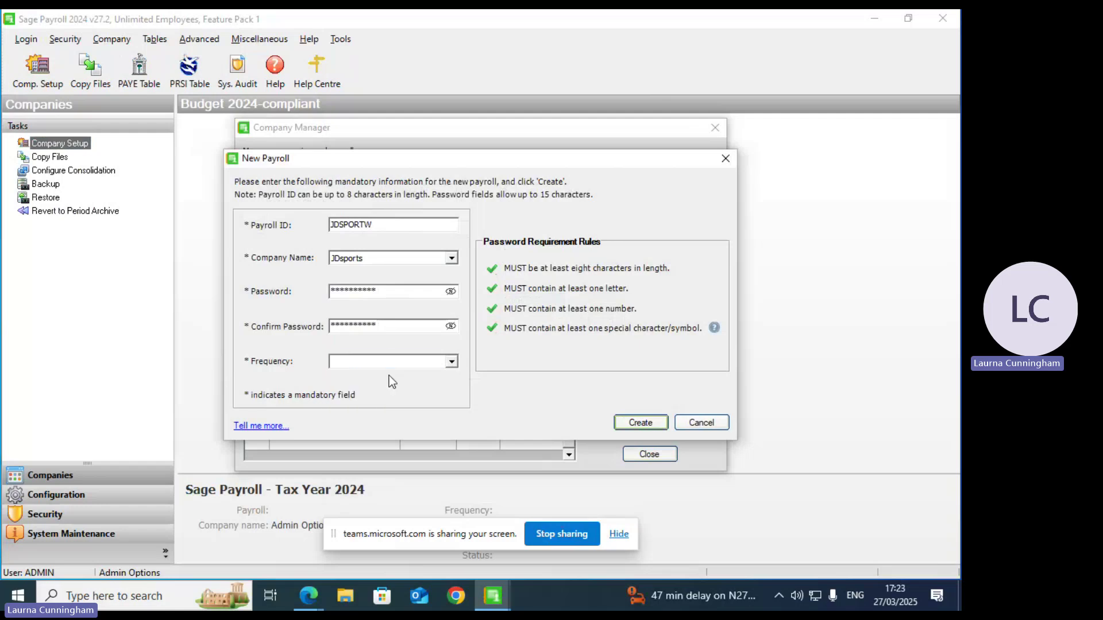
# Step: Create the JDSPORTW payroll, confirm it in the list, and close Company Manager
pyautogui.click(648, 426)
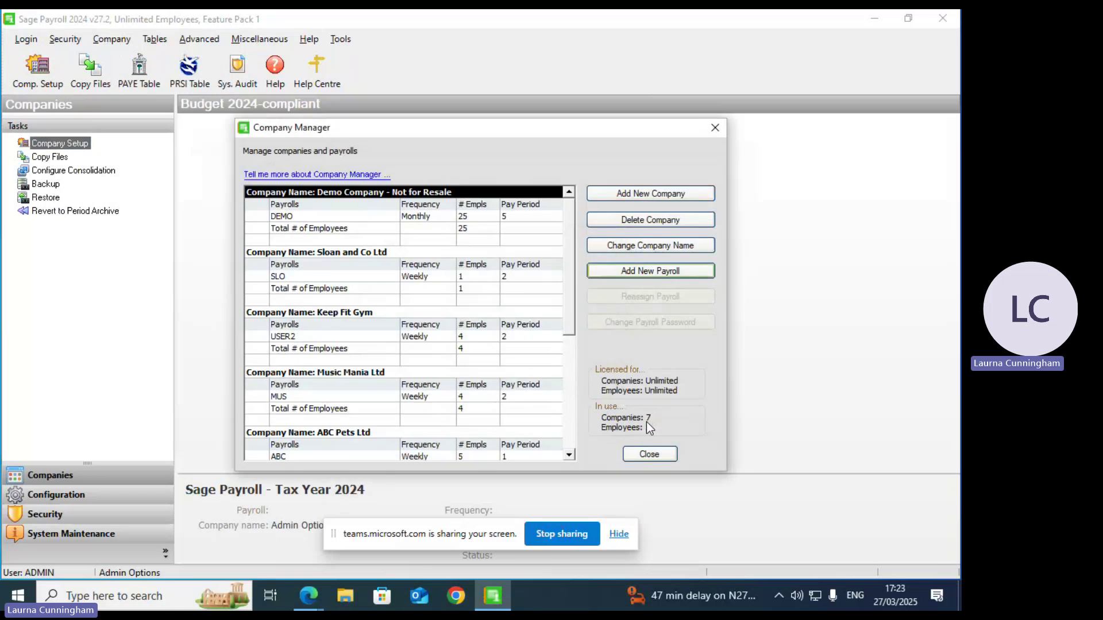
pyautogui.moveTo(570, 336); pyautogui.dragTo(566, 419)
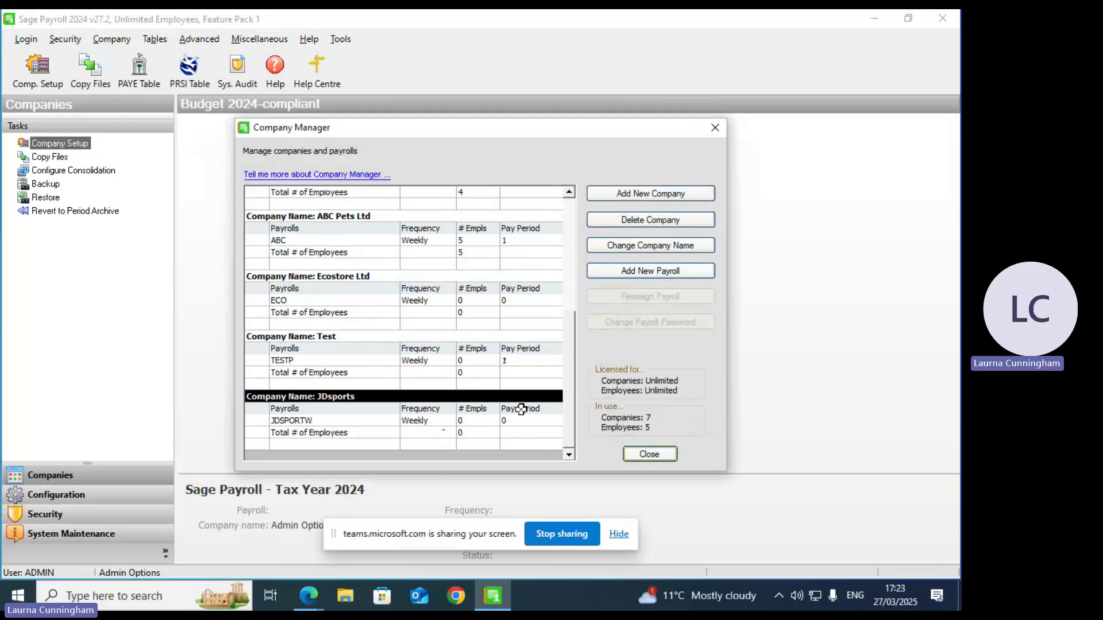
pyautogui.click(650, 454)
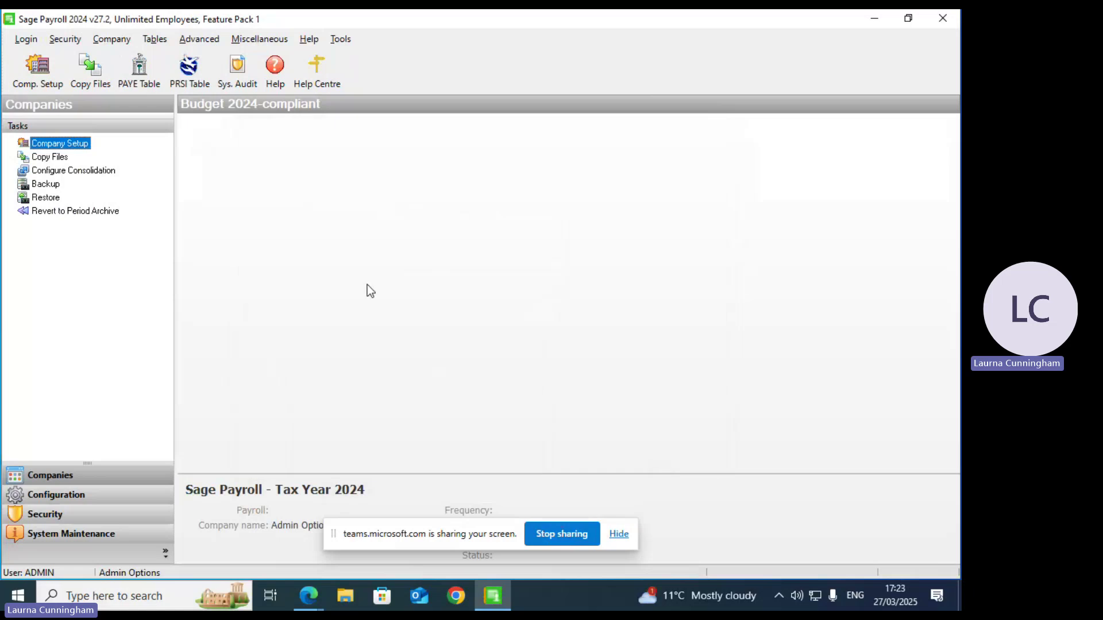
pyautogui.click(16, 37)
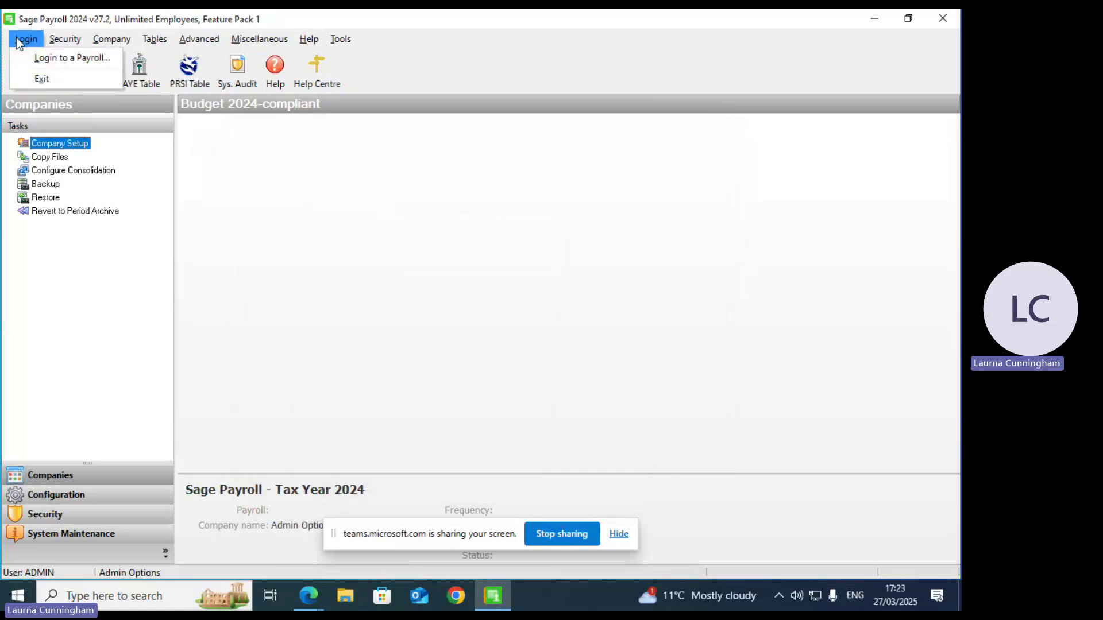
# Step: Exit and relaunch Sage Payroll, then enter the new user's name and password
pyautogui.click(36, 78)
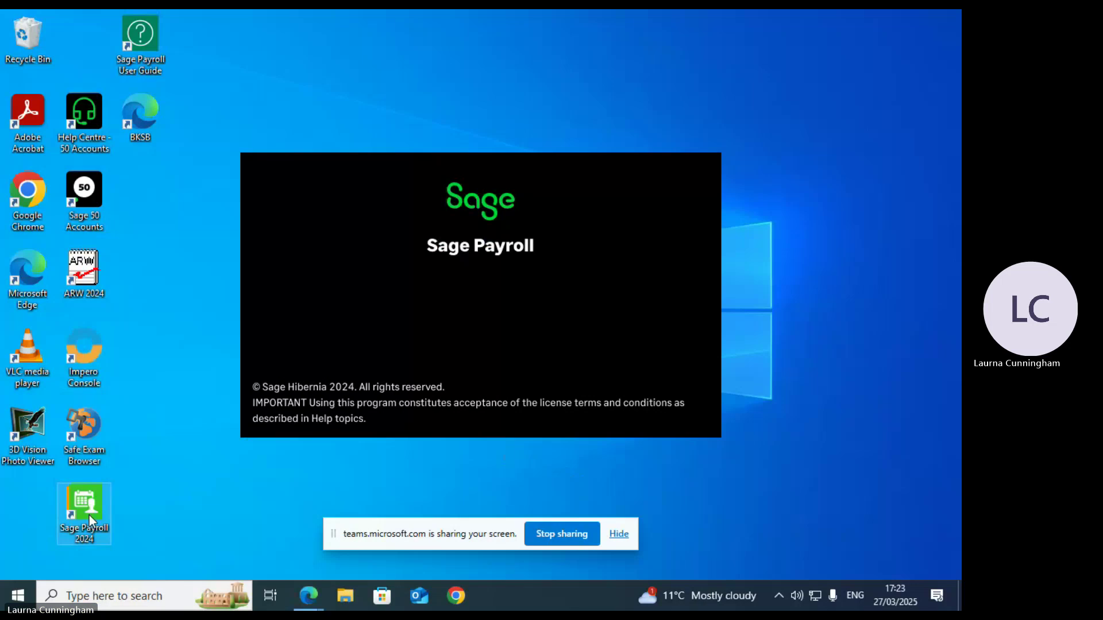
pyautogui.write('T')
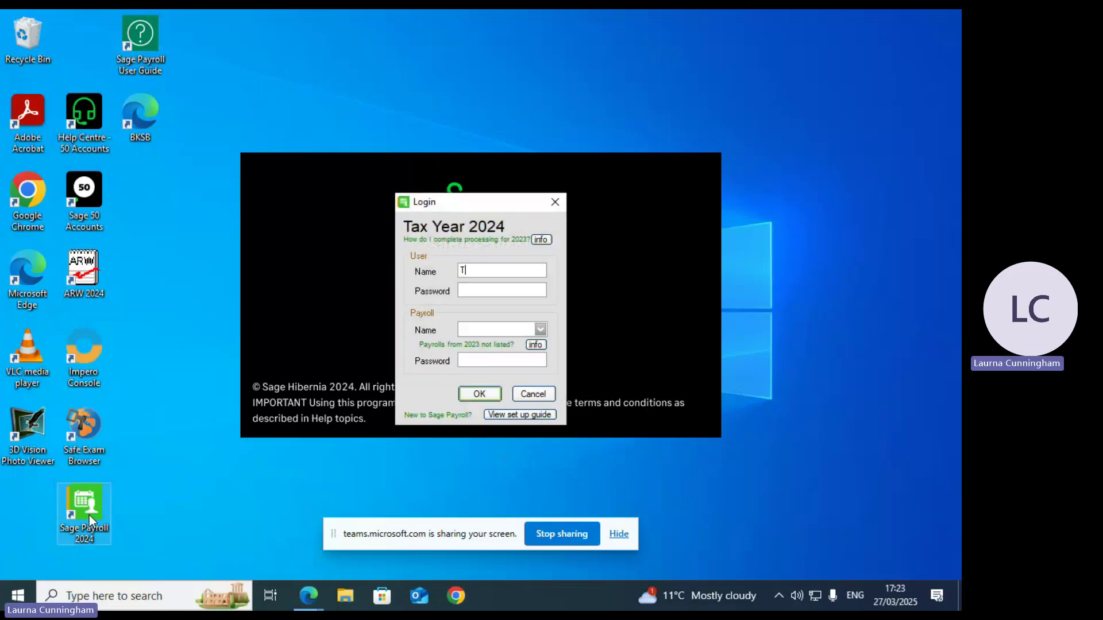
pyautogui.write('HUPAY')
pyautogui.press('Tab')
pyautogui.write('**********')
pyautogui.press('Tab')
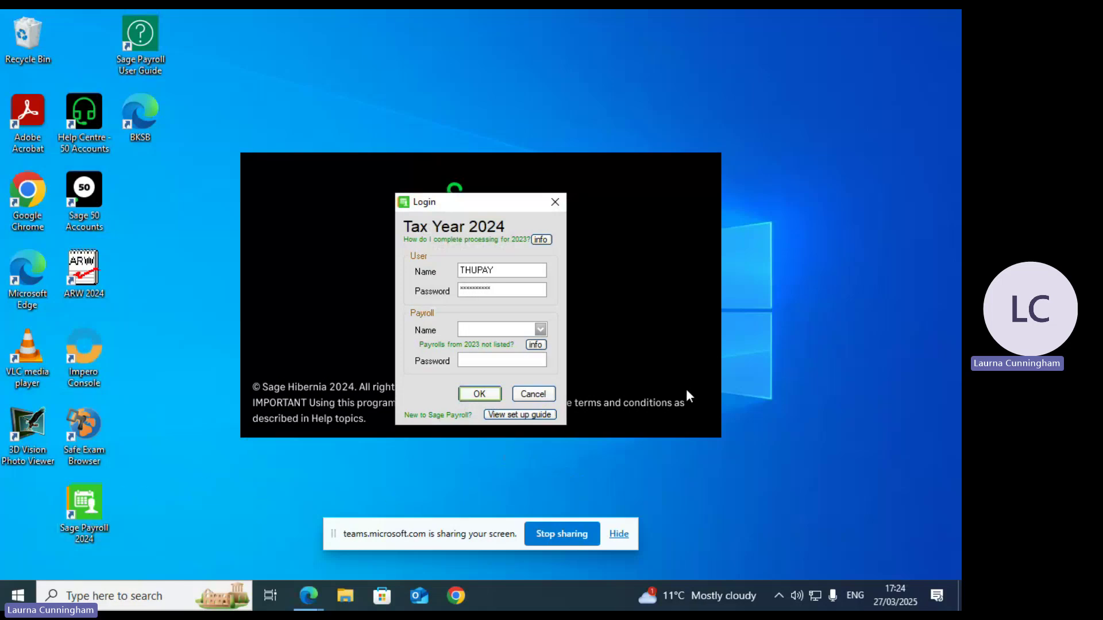
# Step: Choose the JDSPORTW payroll, enter its password, and log in
pyautogui.click(541, 329)
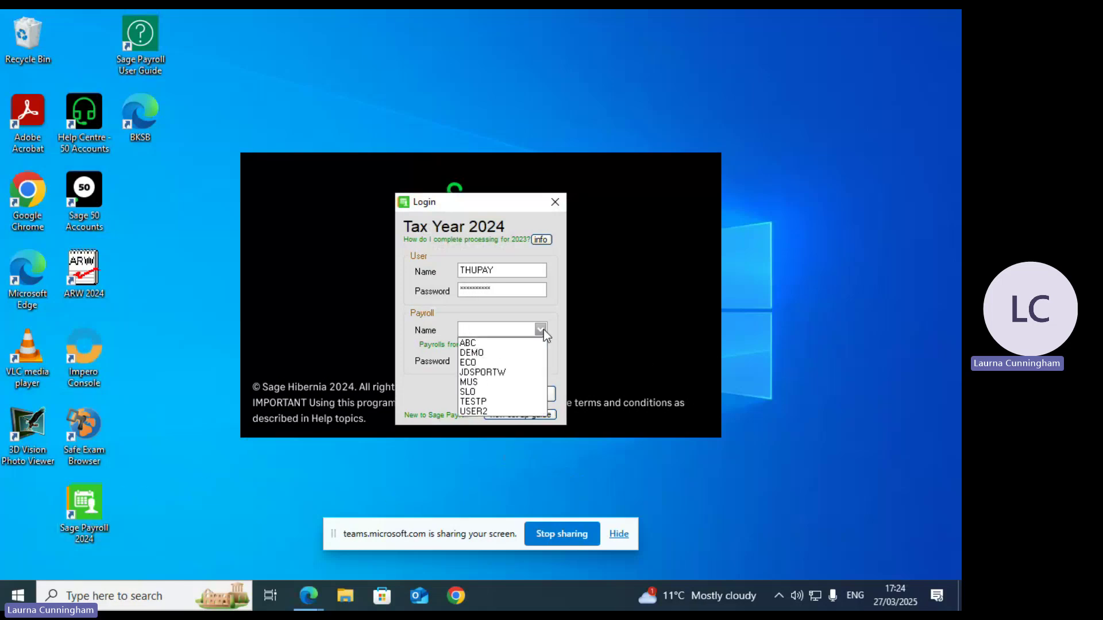
pyautogui.click(505, 373)
pyautogui.click(495, 358)
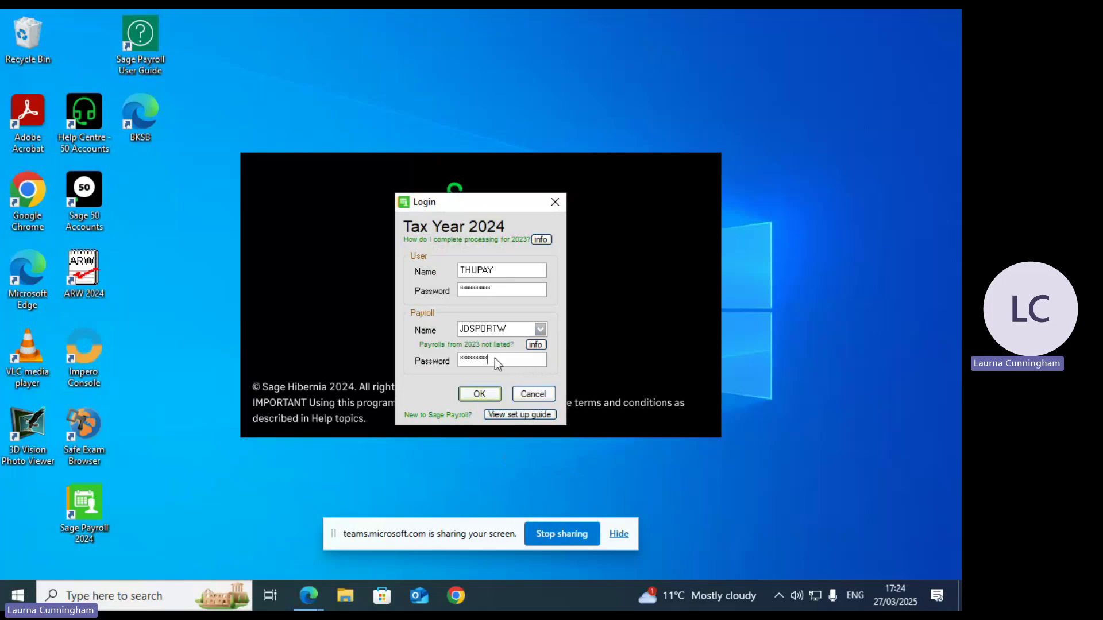
pyautogui.click(479, 394)
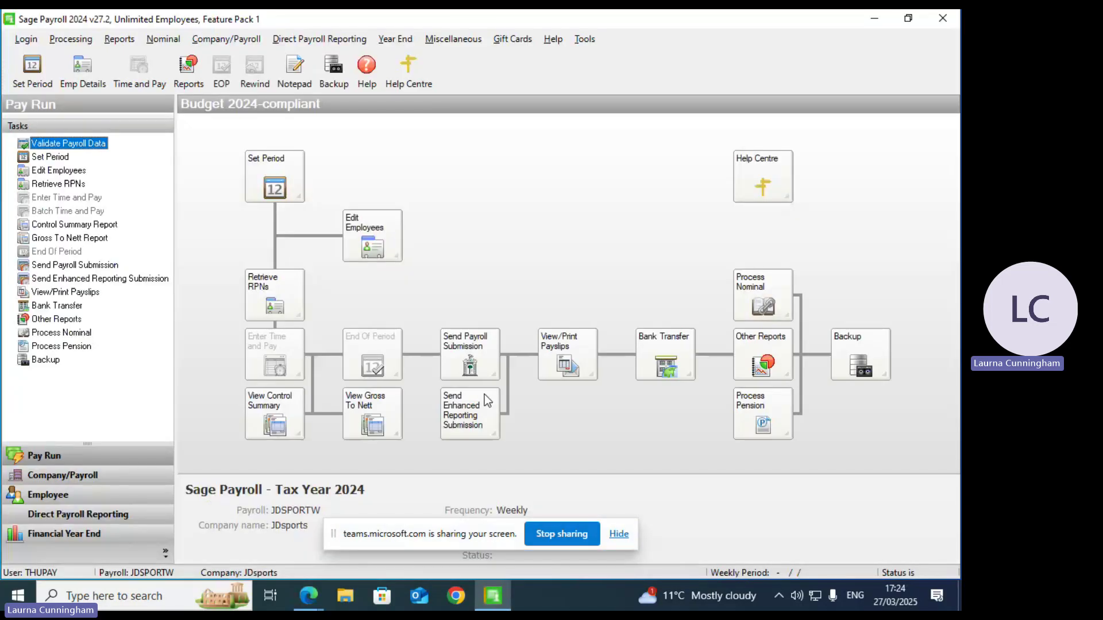
# Step: Log into the JDSPORTW payroll and close the Payroll Advice Centre, disabling it at start-up
pyautogui.click(484, 394)
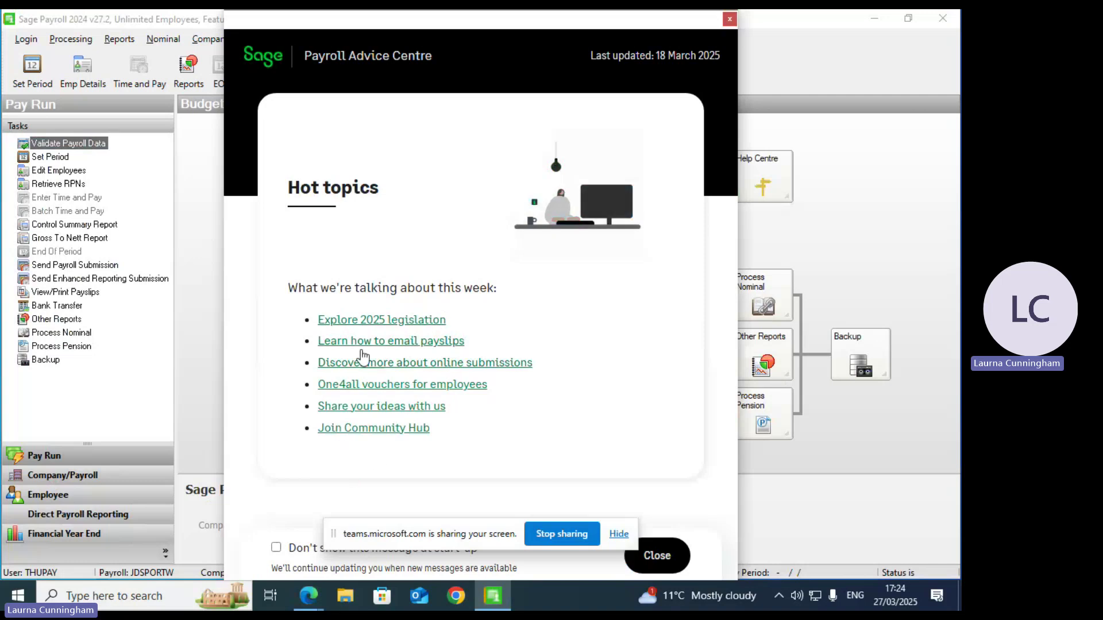
pyautogui.click(619, 535)
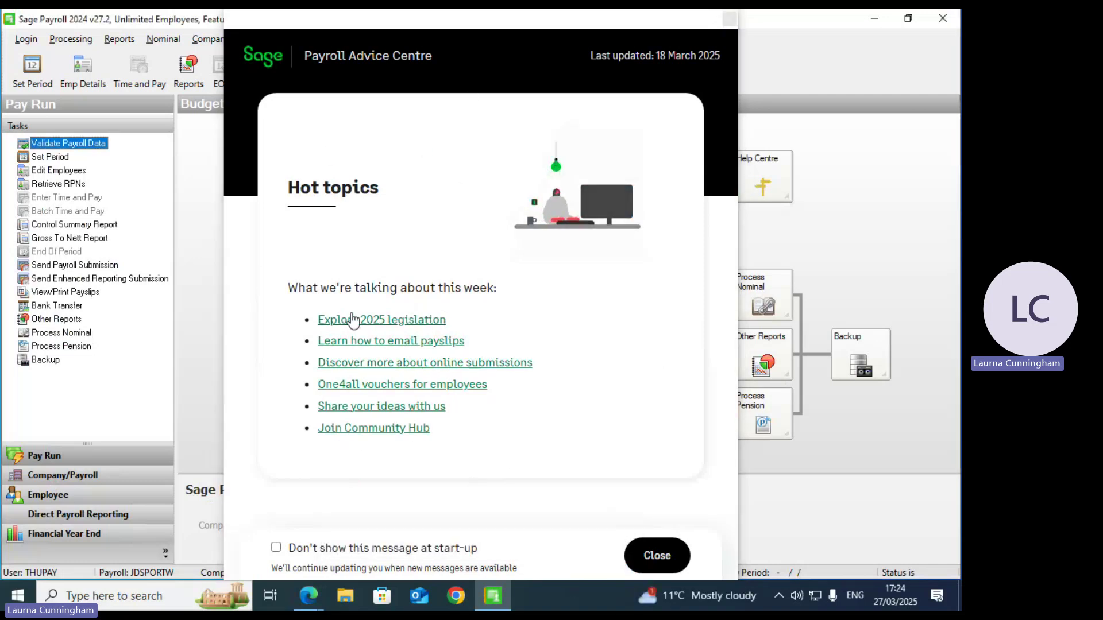
pyautogui.click(277, 549)
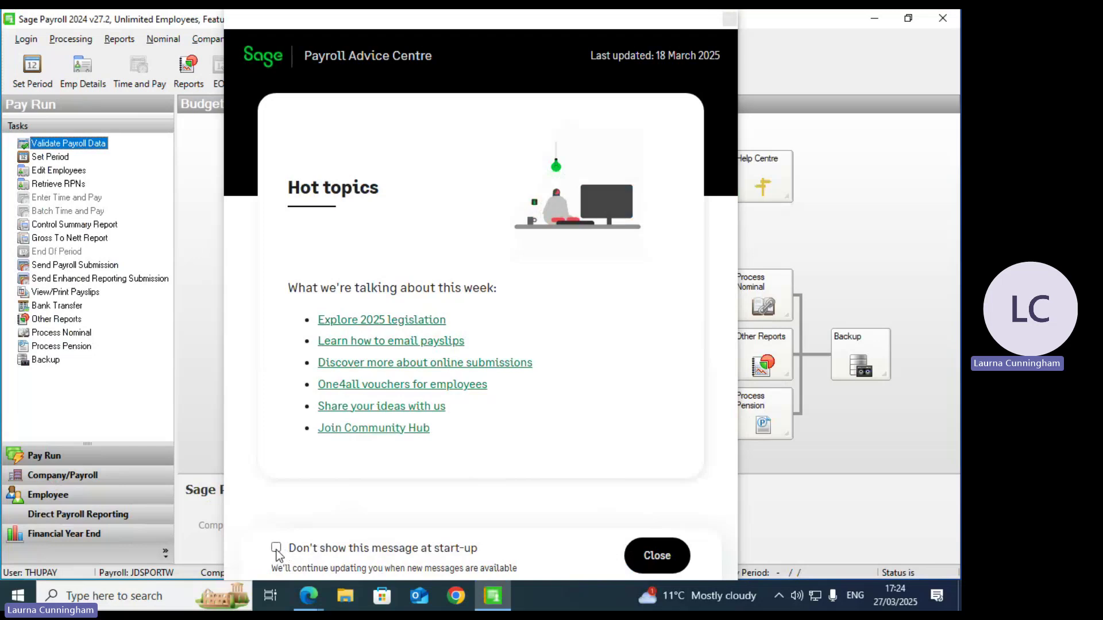
pyautogui.click(670, 561)
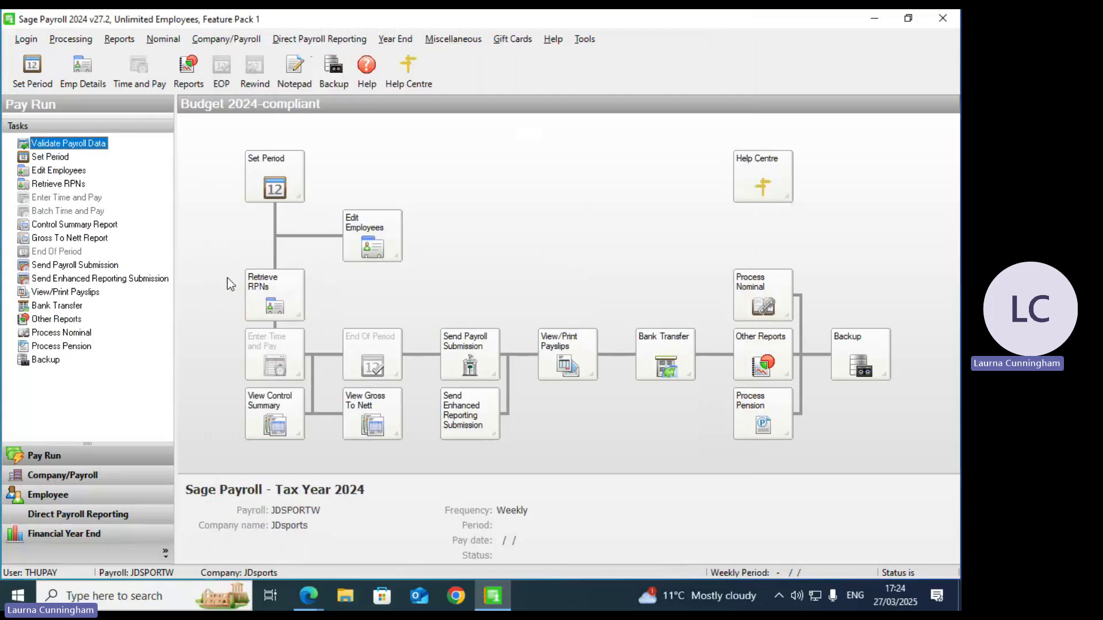
pyautogui.click(309, 596)
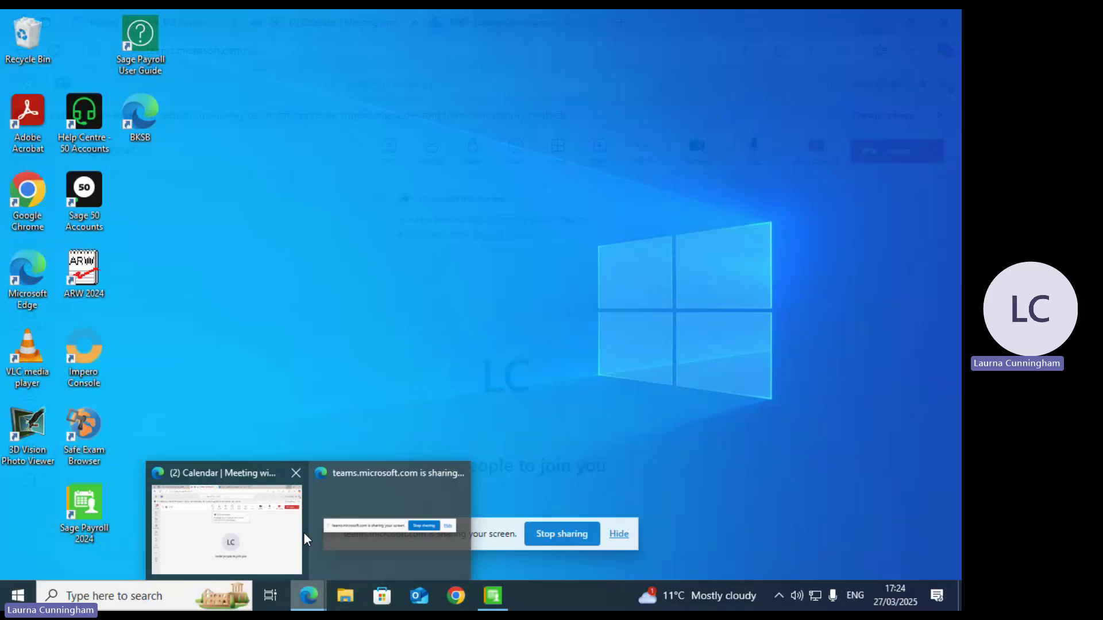
# Step: Bring the Teams meeting to the front and reach its Record and transcribe options
pyautogui.click(263, 542)
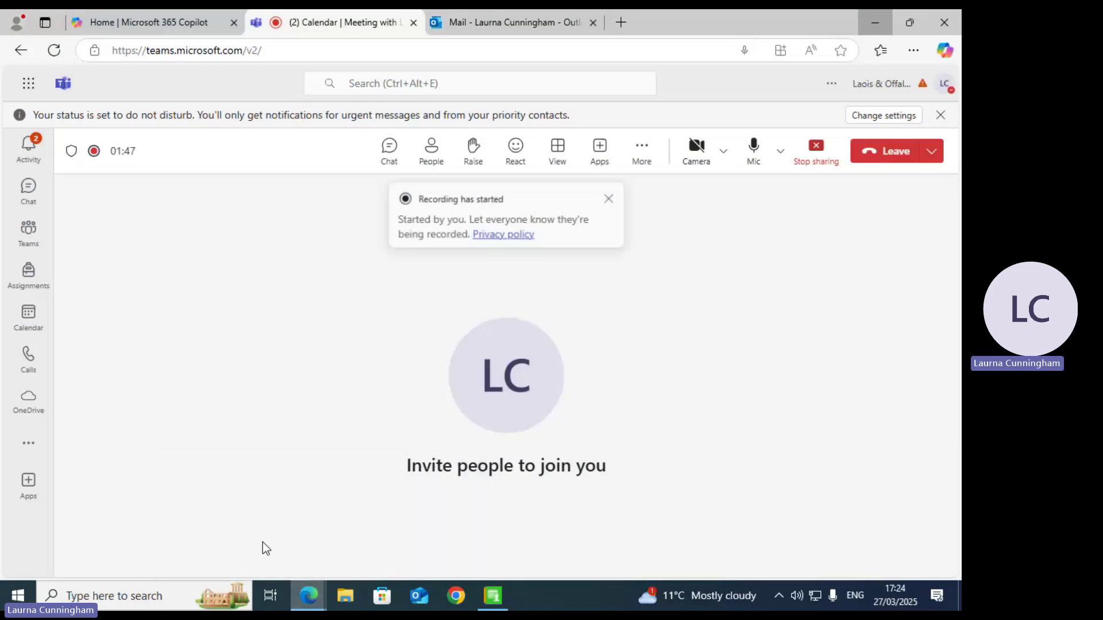
pyautogui.click(643, 162)
pyautogui.moveTo(687, 202)
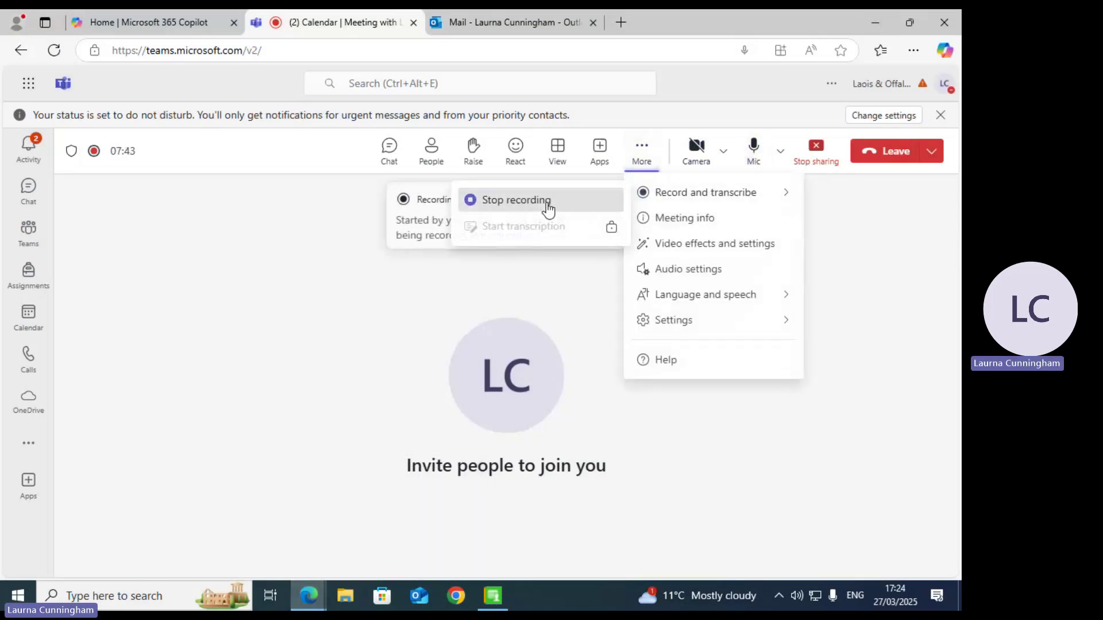